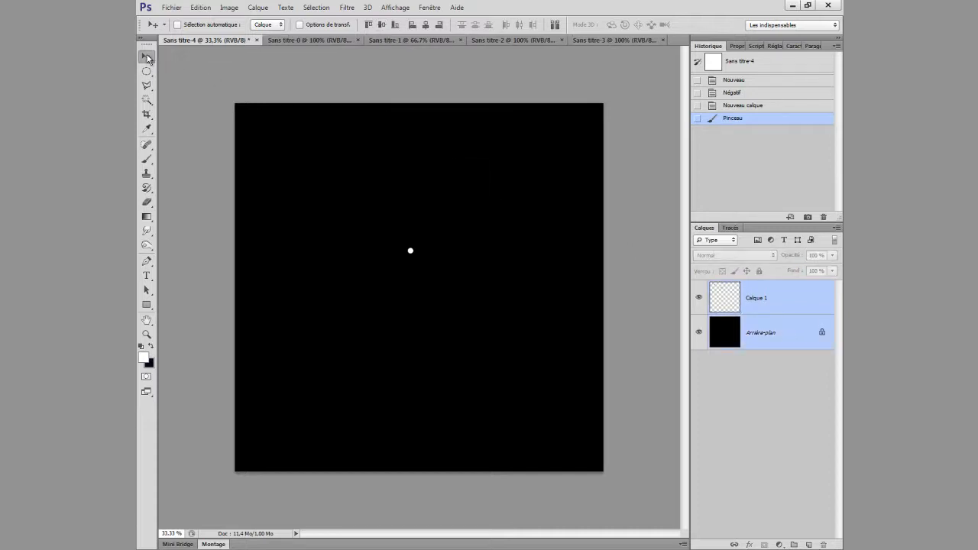
Step: Centre the white dot on the black background both vertically and horizontally, leaving only Calque 1 selected
{"action": "left_click", "coordinate": [382, 25]}
{"action": "left_click", "coordinate": [426, 26]}
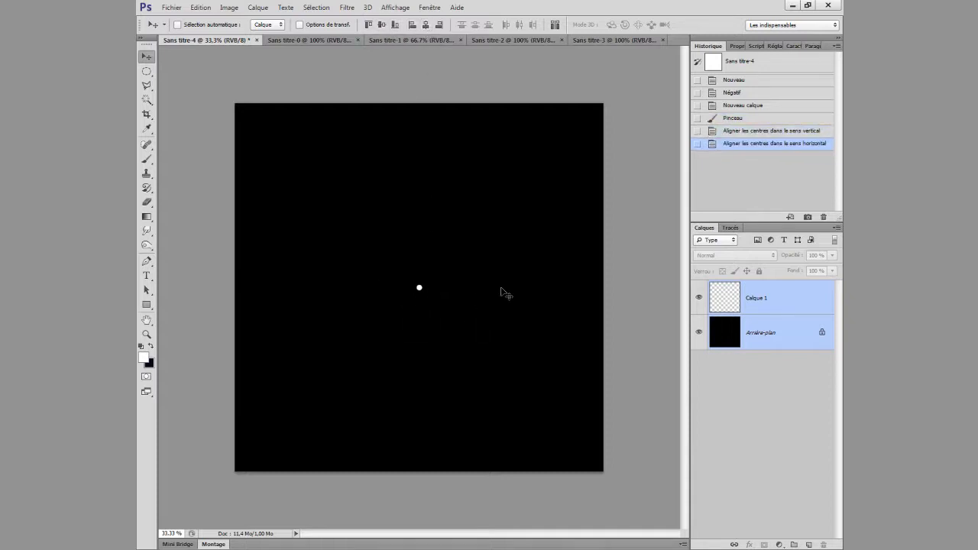
{"action": "left_click", "coordinate": [757, 291]}
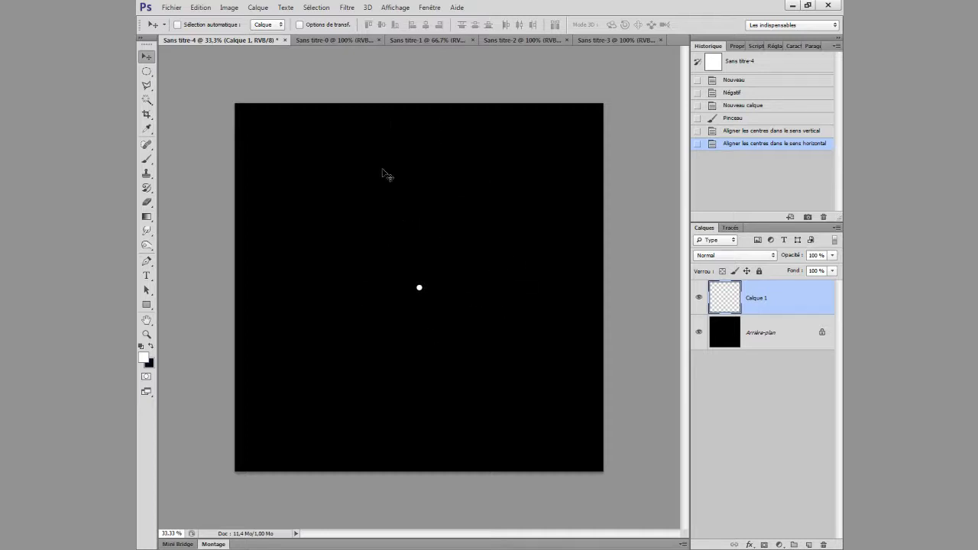
Step: Review the source images in documents Sans titre-0, Sans titre-1, Sans titre-2 and Sans titre-3
{"action": "left_click", "coordinate": [356, 41]}
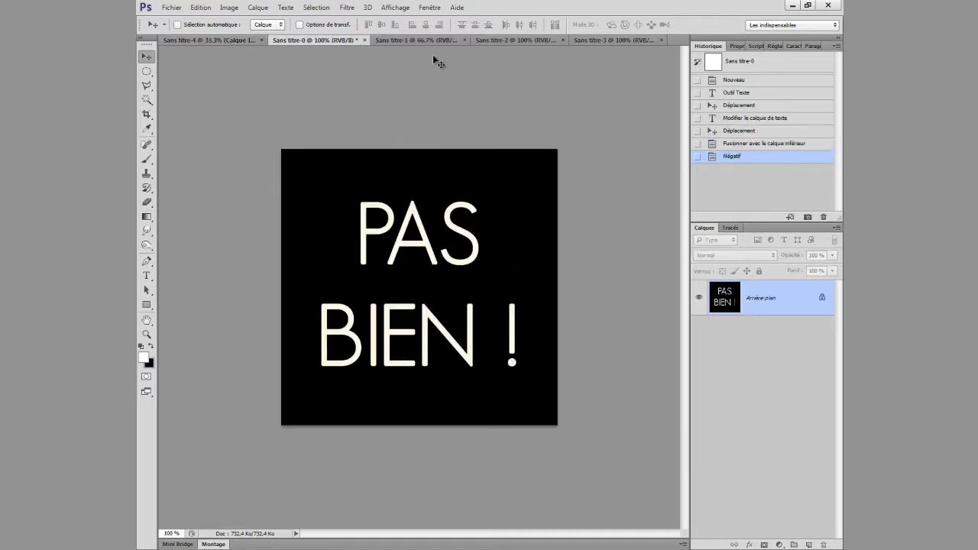
{"action": "left_click", "coordinate": [411, 38]}
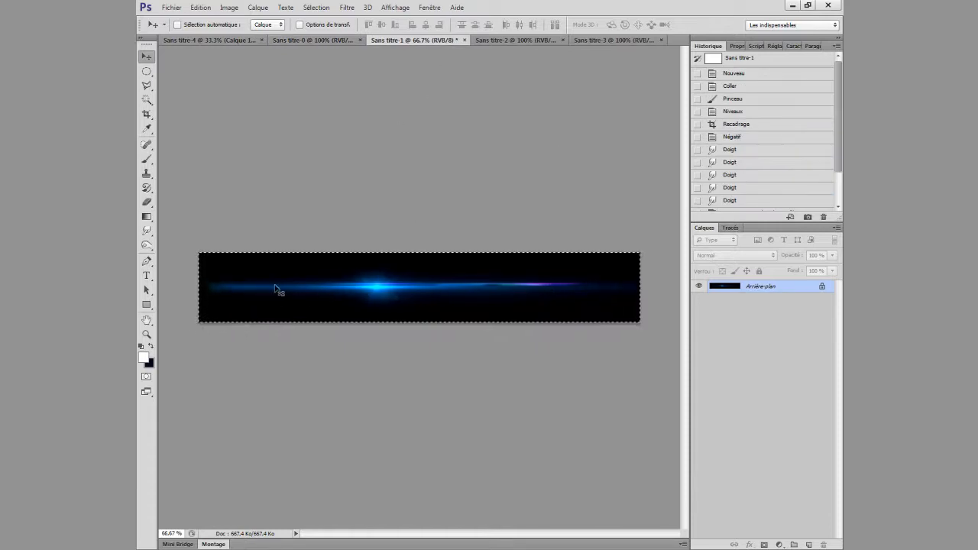
{"action": "left_click", "coordinate": [488, 41]}
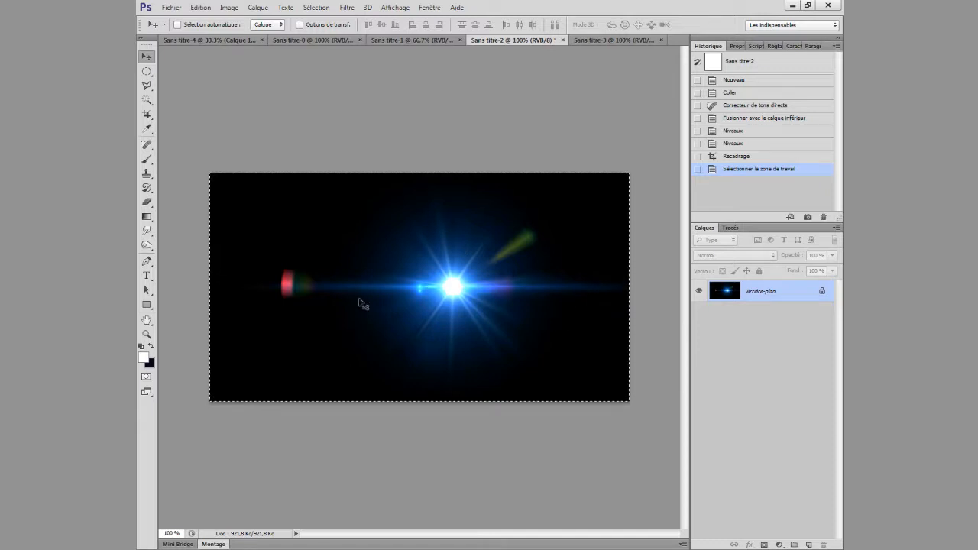
{"action": "left_click", "coordinate": [600, 41]}
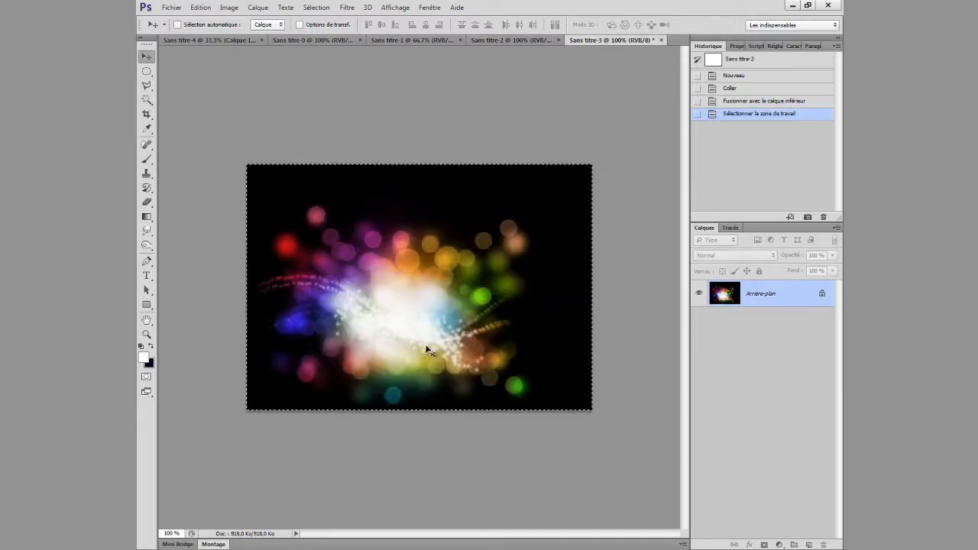
Step: Copy the blue light streak from Sans titre-1 into Sans titre-4 and convert its layer to a smart object near the dot
{"action": "left_click", "coordinate": [393, 41]}
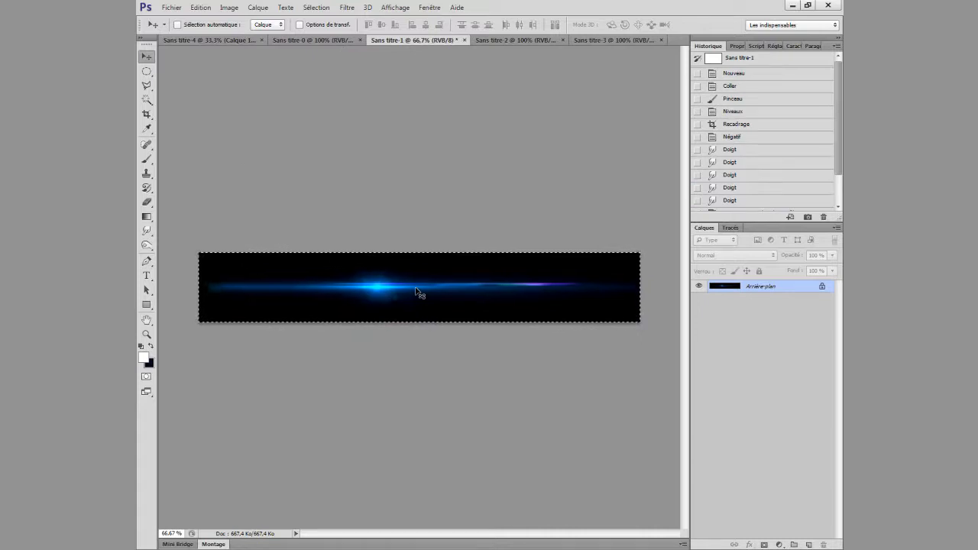
{"action": "left_click", "coordinate": [233, 41]}
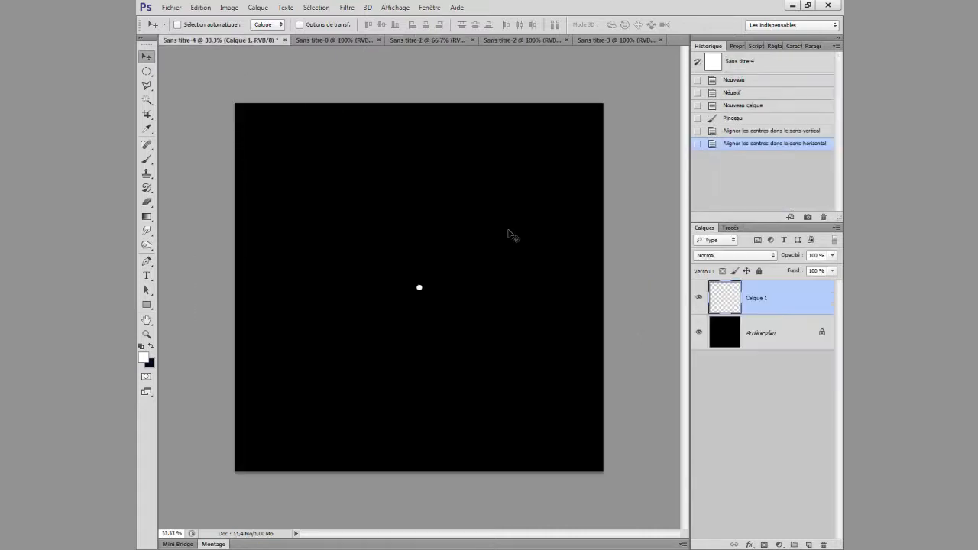
{"action": "key", "text": "ctrl+v"}
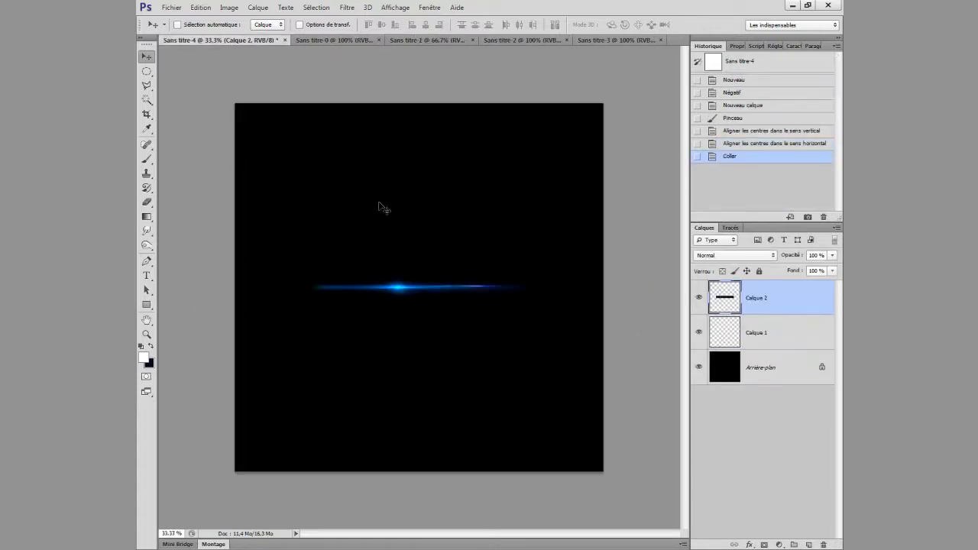
{"action": "left_click_drag", "start_coordinate": [397, 296], "coordinate": [466, 322]}
{"action": "right_click", "coordinate": [773, 302]}
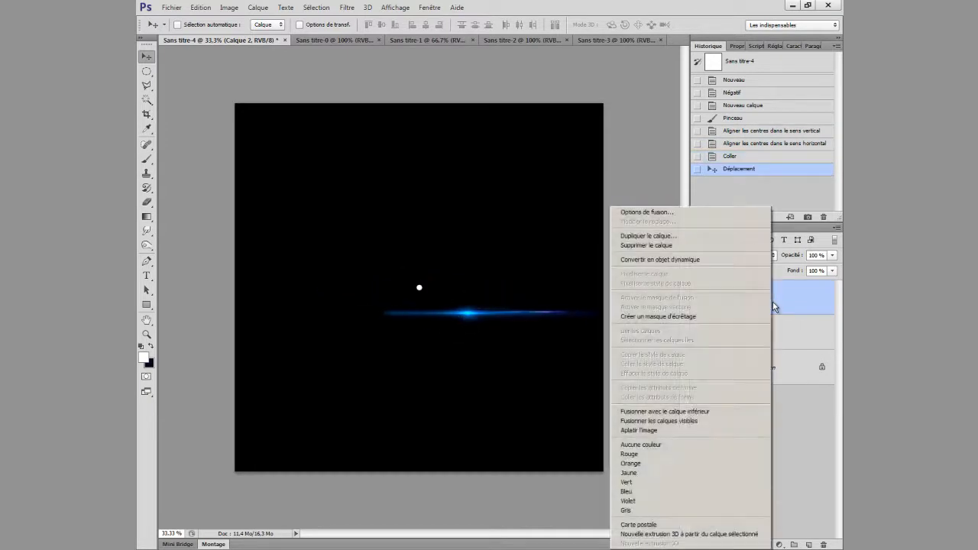
{"action": "left_click", "coordinate": [651, 260]}
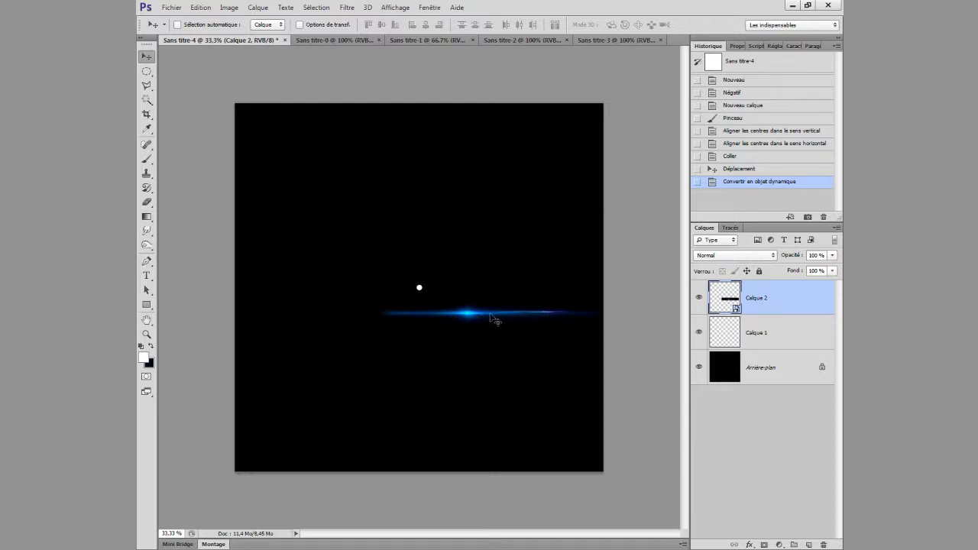
{"action": "mouse_move", "coordinate": [469, 316]}
{"action": "left_mouse_down"}
{"action": "mouse_move", "coordinate": [480, 292]}
{"action": "mouse_move", "coordinate": [497, 313]}
{"action": "mouse_move", "coordinate": [476, 300]}
{"action": "mouse_move", "coordinate": [474, 327]}
{"action": "mouse_move", "coordinate": [476, 296]}
{"action": "left_mouse_up"}
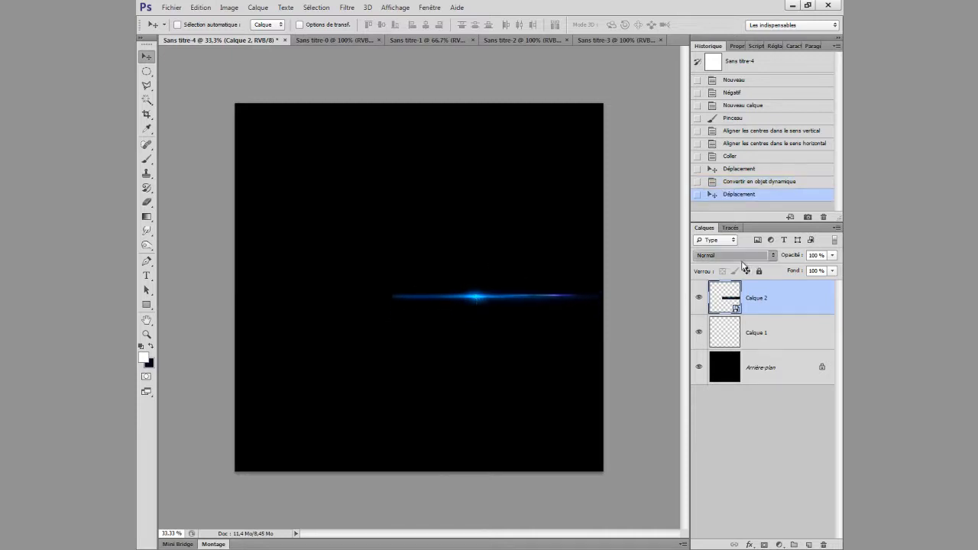
Step: Try Incrustation and Eclaircir on the streak layer, settle on Superposition, and centre the streak's bright spot on the white dot
{"action": "left_click", "coordinate": [750, 256]}
{"action": "left_click", "coordinate": [739, 399]}
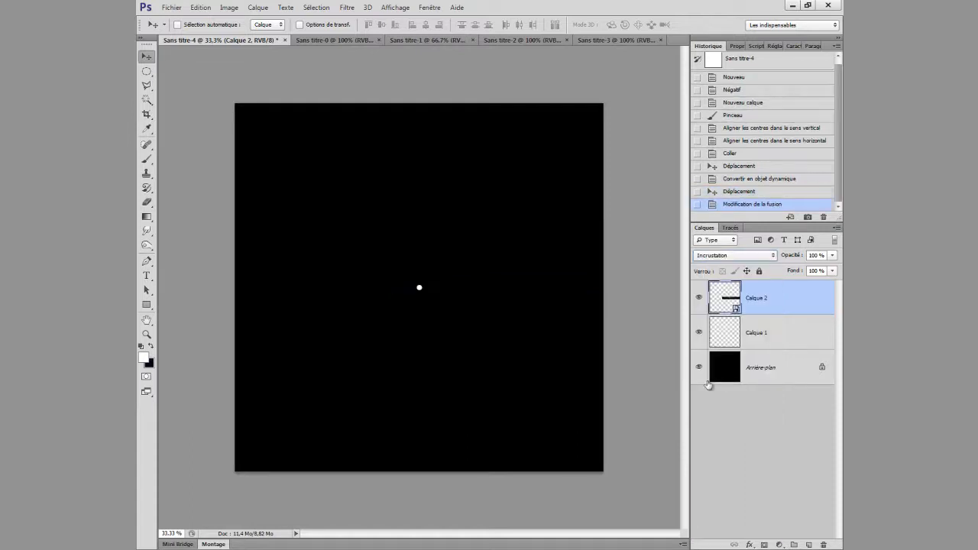
{"action": "left_click", "coordinate": [742, 257]}
{"action": "left_click", "coordinate": [752, 344]}
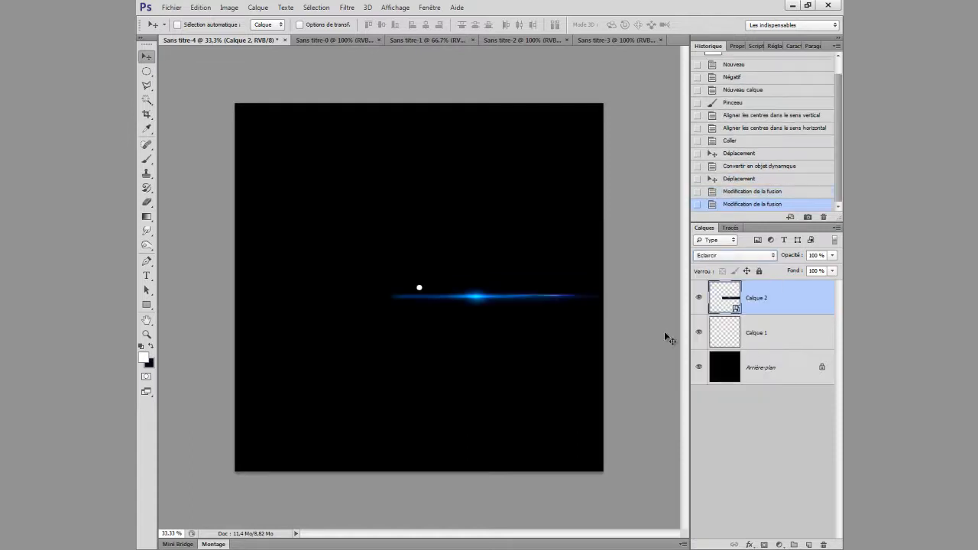
{"action": "left_click", "coordinate": [730, 255]}
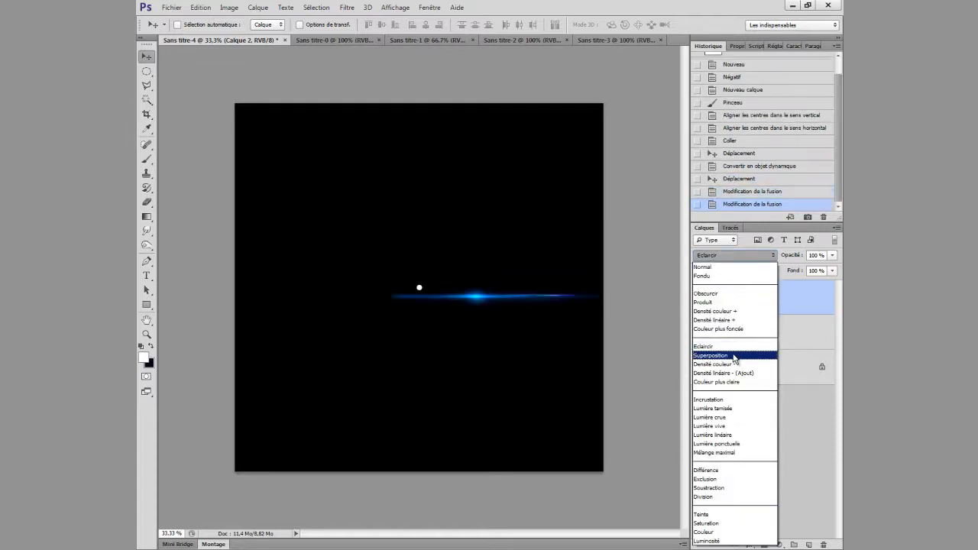
{"action": "left_click", "coordinate": [740, 349]}
{"action": "left_click_drag", "start_coordinate": [446, 314], "coordinate": [384, 295]}
{"action": "left_click_drag", "start_coordinate": [472, 297], "coordinate": [471, 292]}
Step: Try the Eclaircir blend mode on the centred streak and return it to Superposition
{"action": "left_click", "coordinate": [768, 260]}
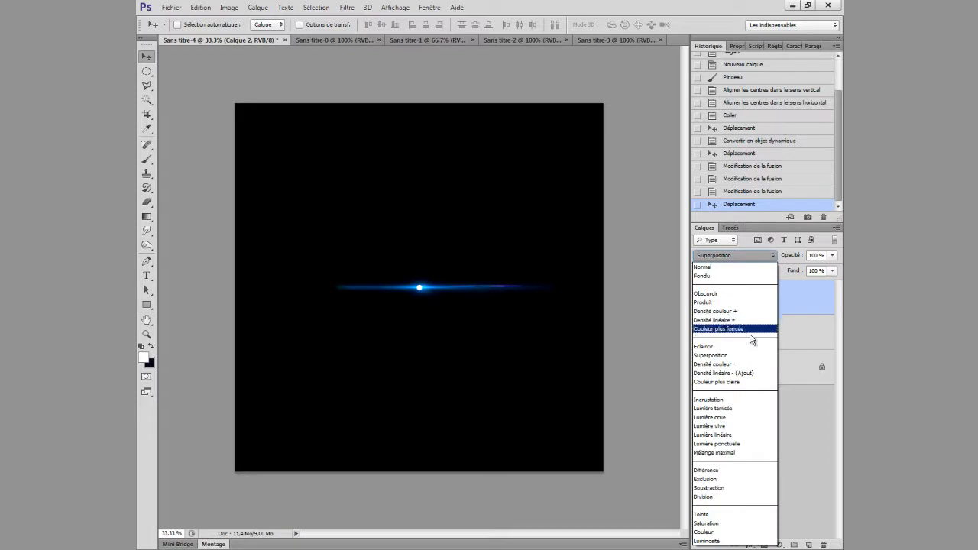
{"action": "left_click", "coordinate": [752, 345]}
{"action": "left_click", "coordinate": [733, 255]}
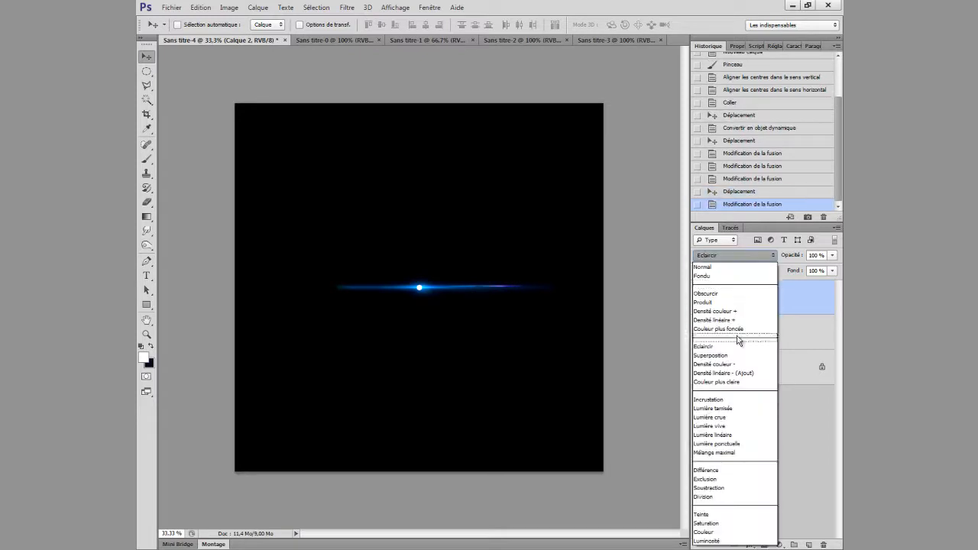
{"action": "left_click", "coordinate": [738, 356]}
Step: Duplicate the streak to the right of the dot, compare Eclaircir with Superposition on the copy, and keep Superposition
{"action": "mouse_move", "coordinate": [431, 312]}
{"action": "left_mouse_down"}
{"action": "mouse_move", "coordinate": [480, 312]}
{"action": "mouse_move", "coordinate": [466, 277]}
{"action": "mouse_move", "coordinate": [457, 297]}
{"action": "left_mouse_up"}
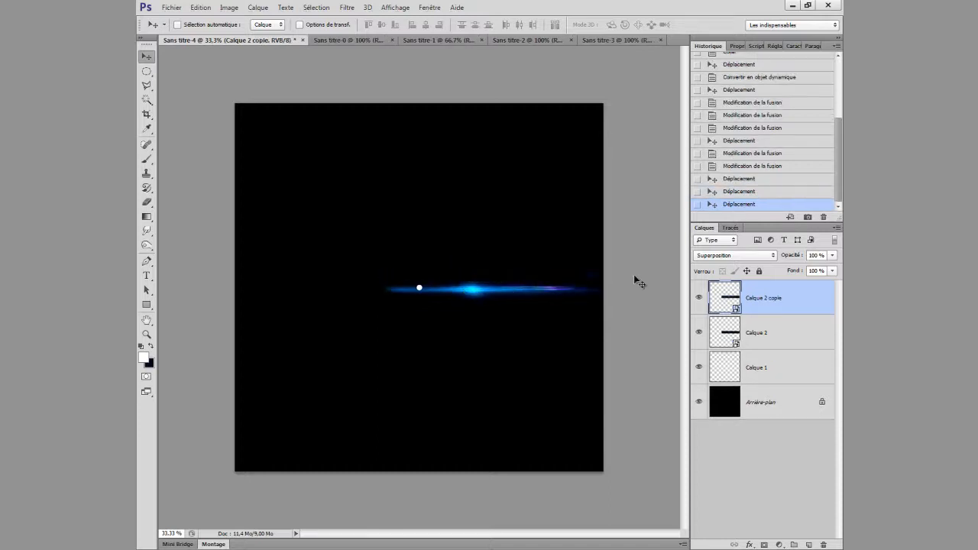
{"action": "left_click", "coordinate": [724, 258]}
{"action": "left_click", "coordinate": [726, 345]}
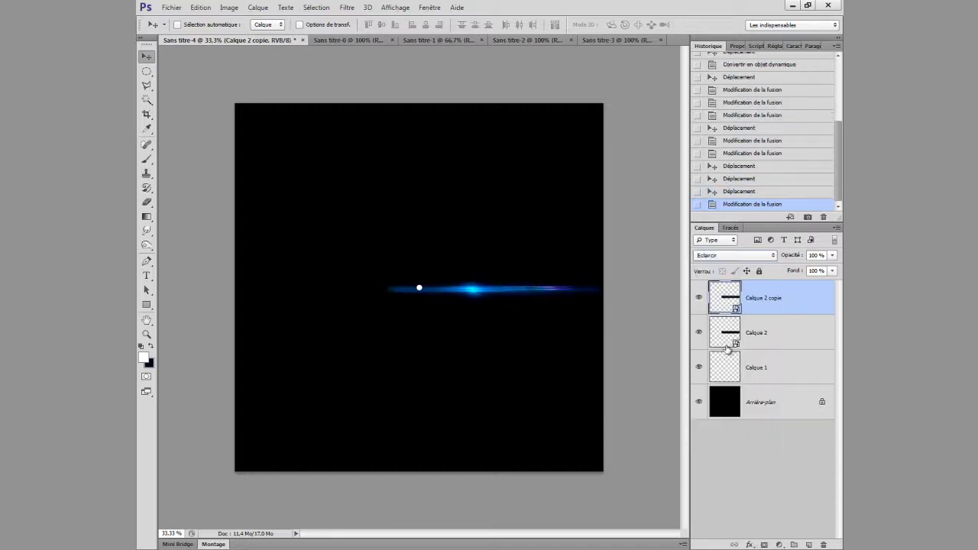
{"action": "left_click", "coordinate": [712, 258]}
{"action": "left_click", "coordinate": [728, 354]}
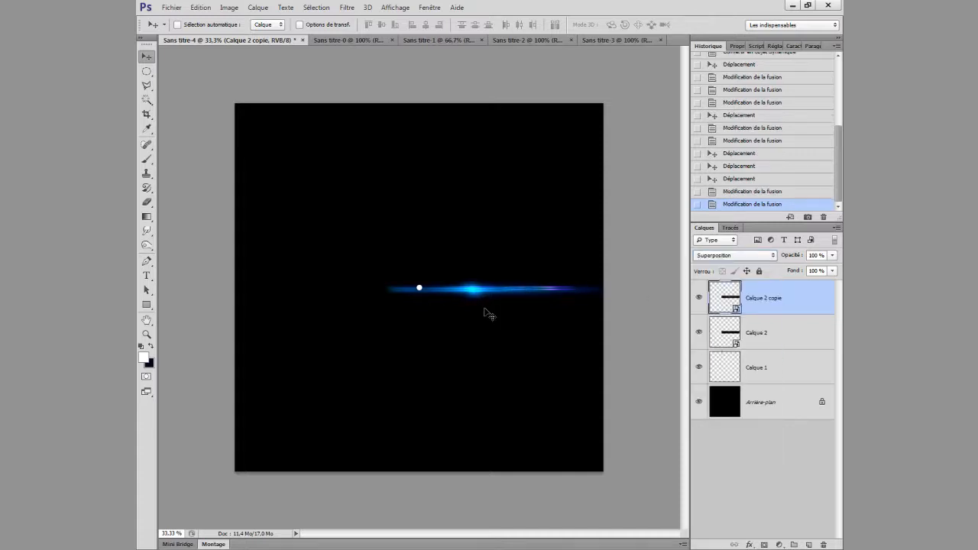
Step: Centre the original streak back on the dot and rotate its copy about -11.5° so it rises to the right
{"action": "mouse_move", "coordinate": [498, 299]}
{"action": "left_mouse_down"}
{"action": "mouse_move", "coordinate": [512, 301]}
{"action": "mouse_move", "coordinate": [428, 299]}
{"action": "mouse_move", "coordinate": [457, 286]}
{"action": "mouse_move", "coordinate": [448, 299]}
{"action": "left_mouse_up"}
{"action": "left_click", "coordinate": [806, 327]}
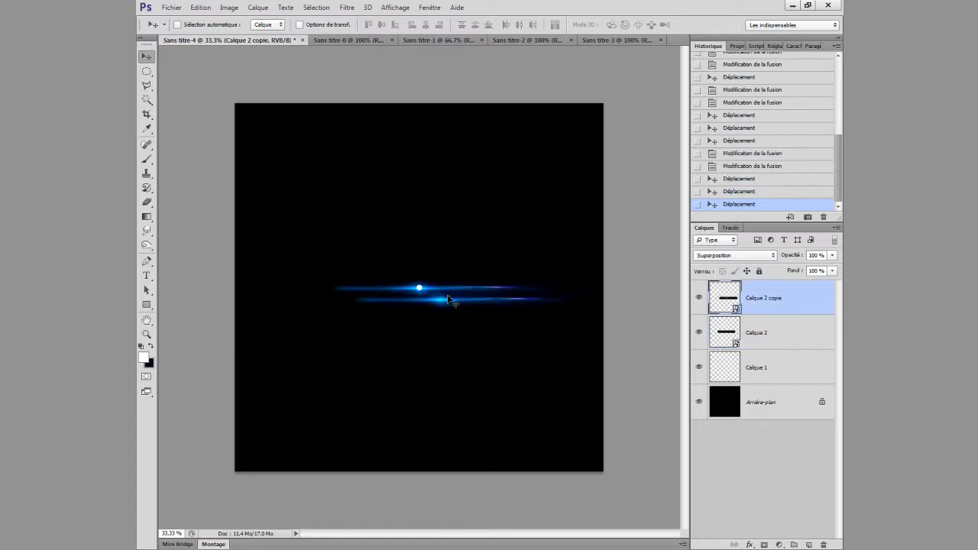
{"action": "key", "text": "ctrl+t"}
{"action": "left_click_drag", "start_coordinate": [579, 269], "coordinate": [563, 249]}
{"action": "key", "text": "Return"}
Step: Duplicate the tilted streak, rotate the new copy to slope down to the right, and centre it on the dot
{"action": "mouse_move", "coordinate": [531, 295]}
{"action": "left_mouse_down"}
{"action": "mouse_move", "coordinate": [495, 281]}
{"action": "mouse_move", "coordinate": [498, 269]}
{"action": "mouse_move", "coordinate": [510, 298]}
{"action": "left_mouse_up"}
{"action": "key", "text": "ctrl+t"}
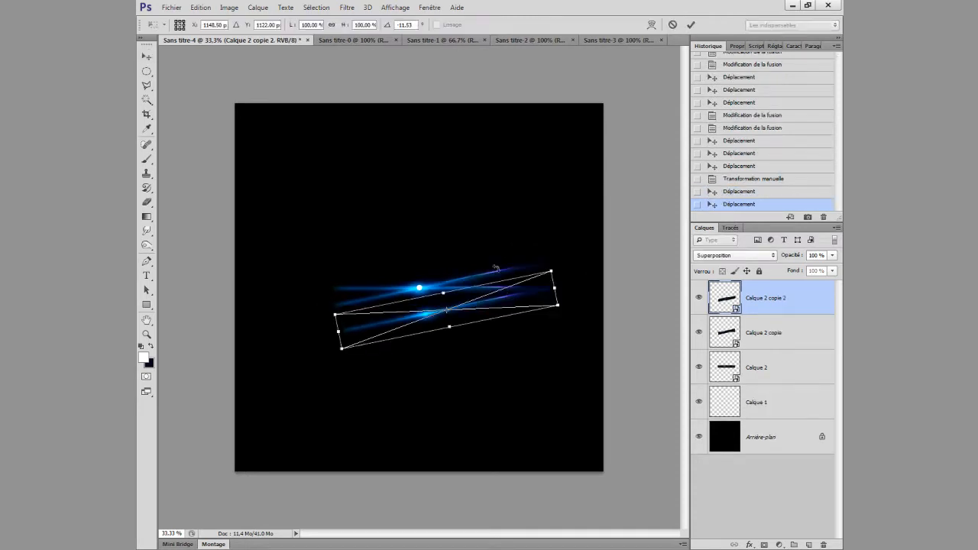
{"action": "left_click_drag", "start_coordinate": [573, 256], "coordinate": [578, 336]}
{"action": "key", "text": "Return"}
{"action": "left_click_drag", "start_coordinate": [503, 343], "coordinate": [497, 327]}
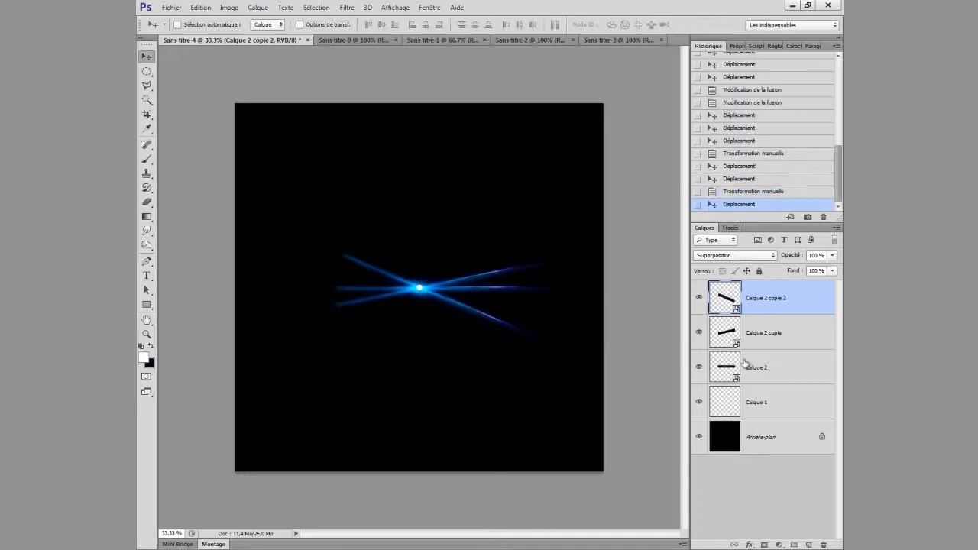
Step: Duplicate the three streak layers, scale the copies to about 77% width and 45% height, and rotate them about -19.4° around the dot
{"action": "left_click", "coordinate": [779, 370], "text": "shift"}
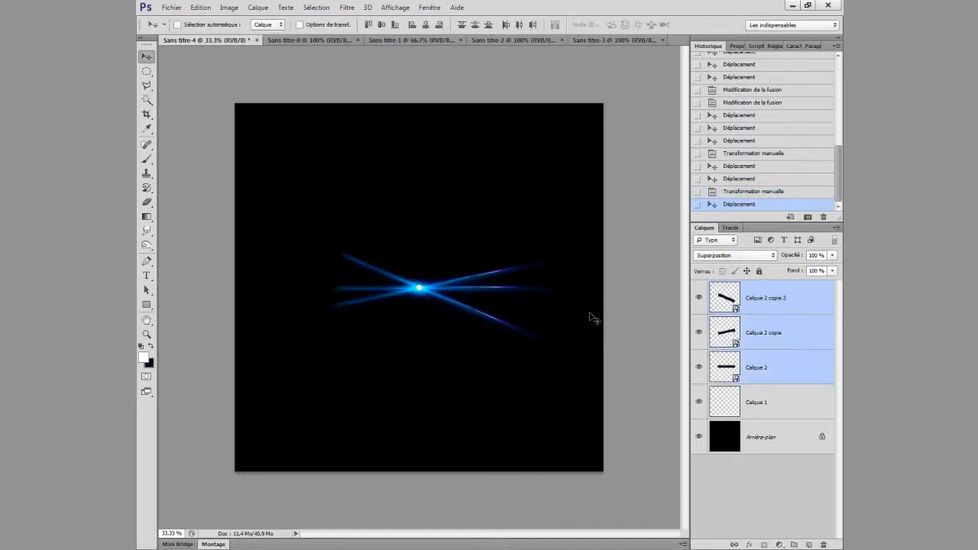
{"action": "key", "text": "ctrl+j"}
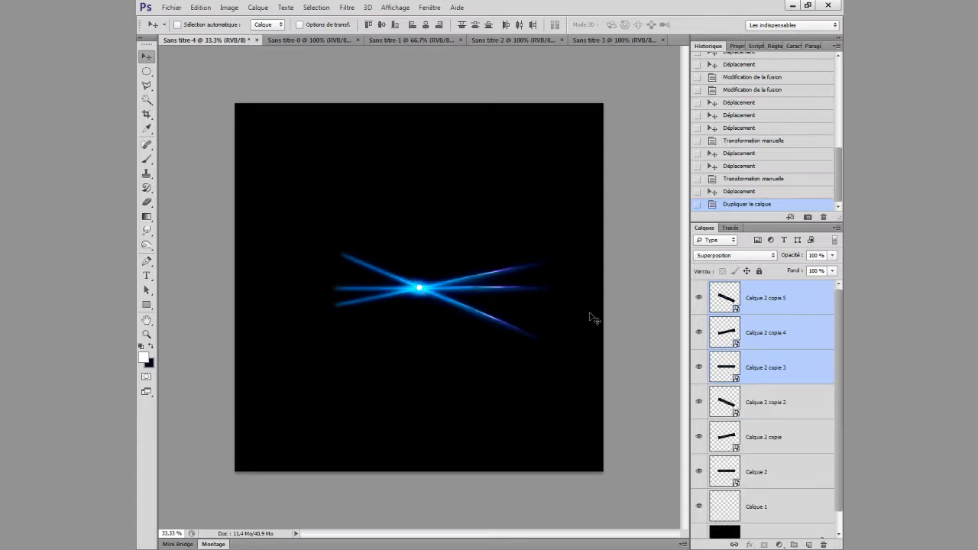
{"action": "key", "text": "ctrl+t"}
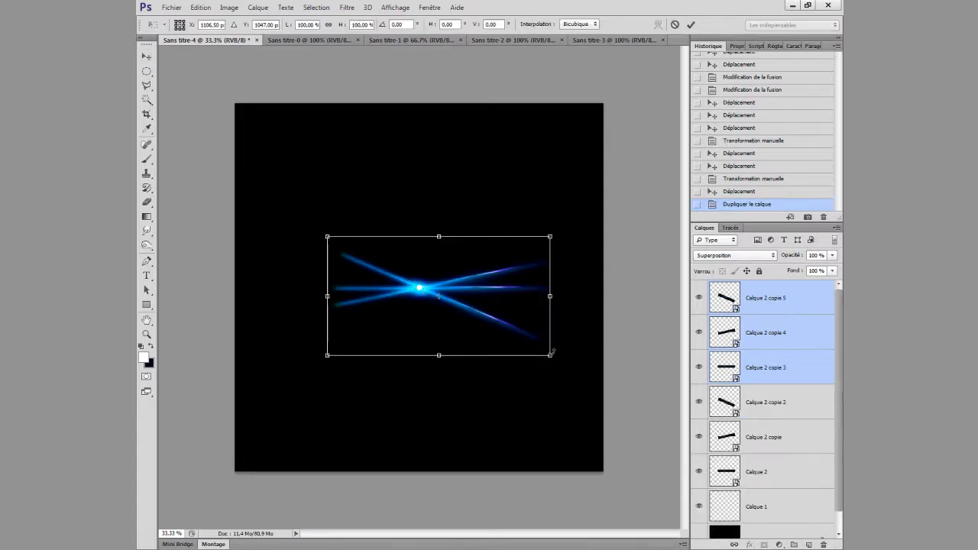
{"action": "left_click_drag", "start_coordinate": [550, 356], "coordinate": [426, 289]}
{"action": "mouse_move", "coordinate": [421, 251]}
{"action": "left_mouse_down"}
{"action": "mouse_move", "coordinate": [471, 276]}
{"action": "mouse_move", "coordinate": [487, 217]}
{"action": "left_mouse_up"}
{"action": "mouse_move", "coordinate": [466, 274]}
{"action": "left_mouse_down"}
{"action": "mouse_move", "coordinate": [549, 257]}
{"action": "mouse_move", "coordinate": [467, 273]}
{"action": "left_mouse_up"}
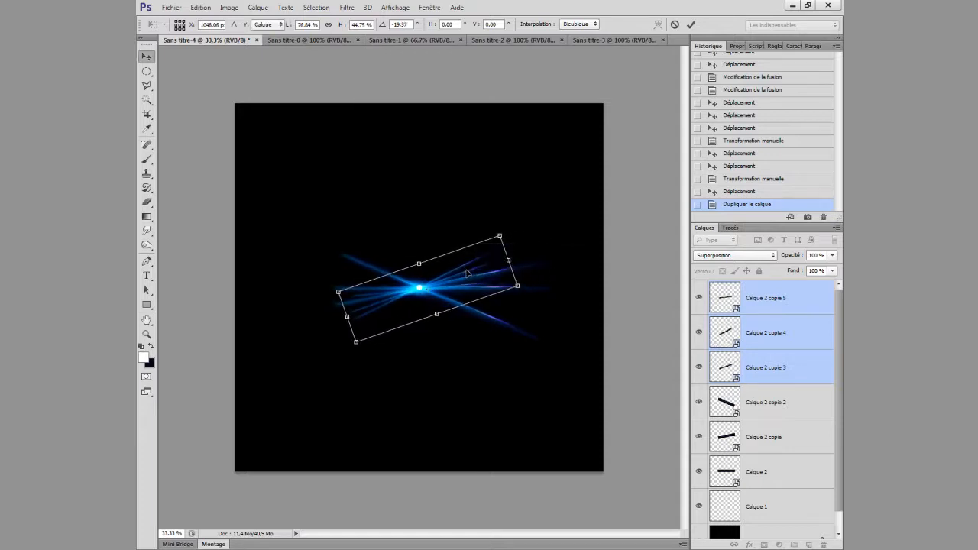
{"action": "key", "text": "Return"}
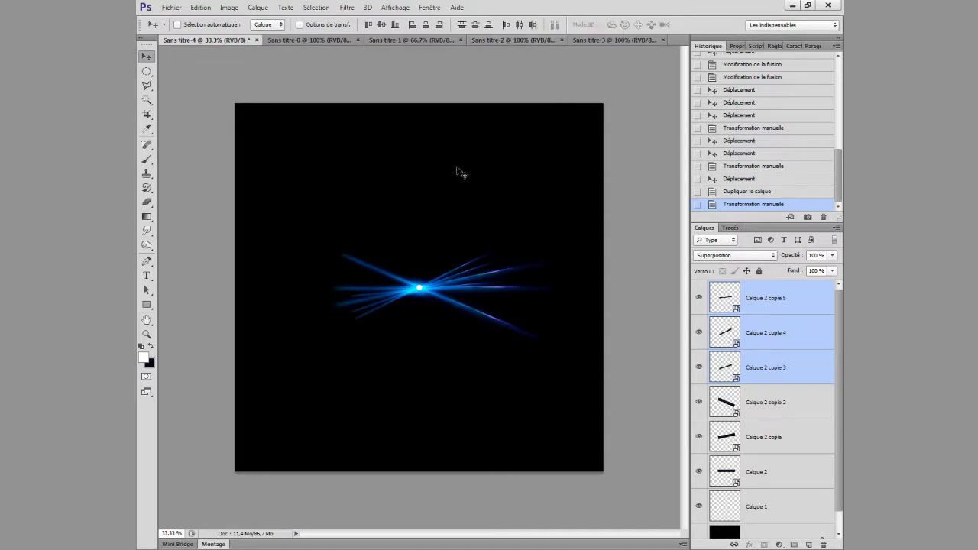
Step: Copy the blue lens flare from Sans titre-2 above the streaks in Sans titre-4 and set its blend mode to Superposition
{"action": "left_click", "coordinate": [486, 39]}
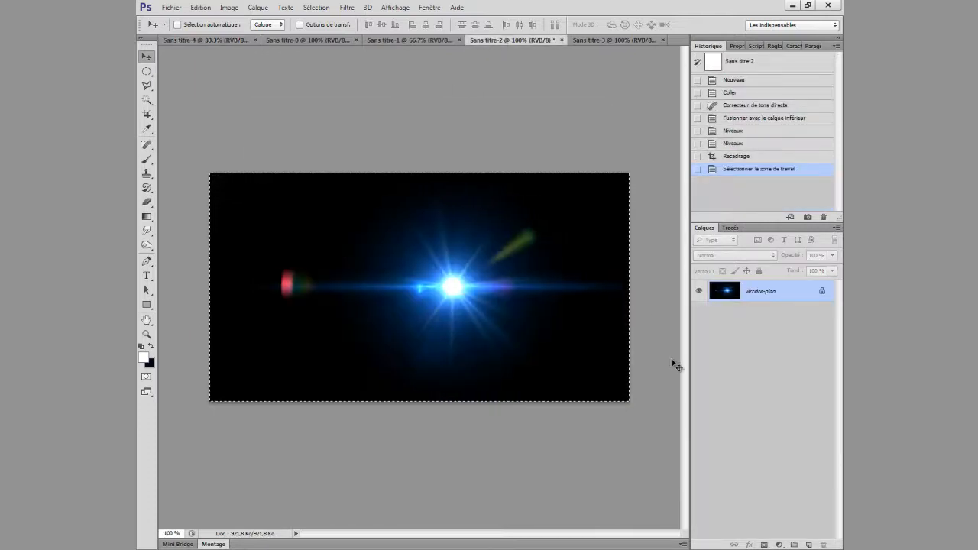
{"action": "left_click", "coordinate": [221, 38]}
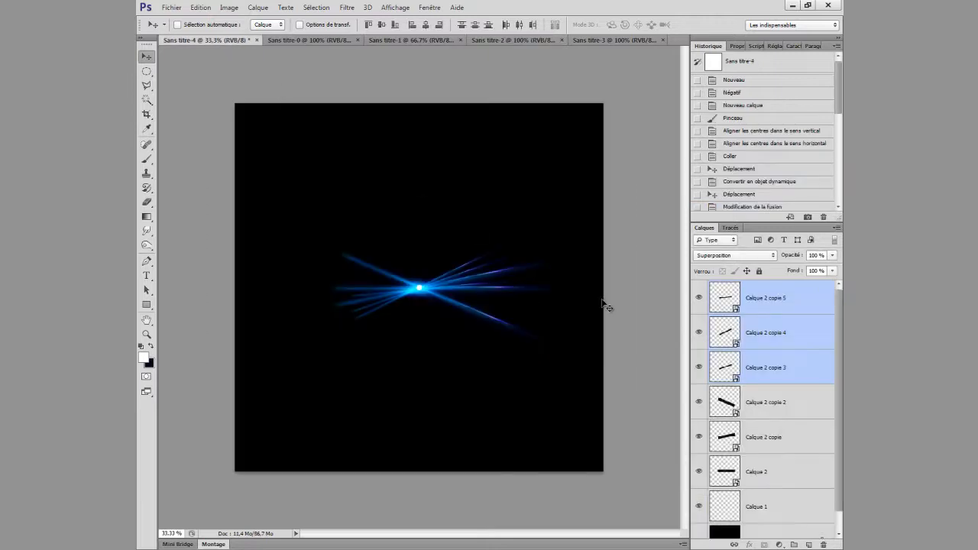
{"action": "left_click", "coordinate": [795, 294]}
{"action": "key", "text": "ctrl+v"}
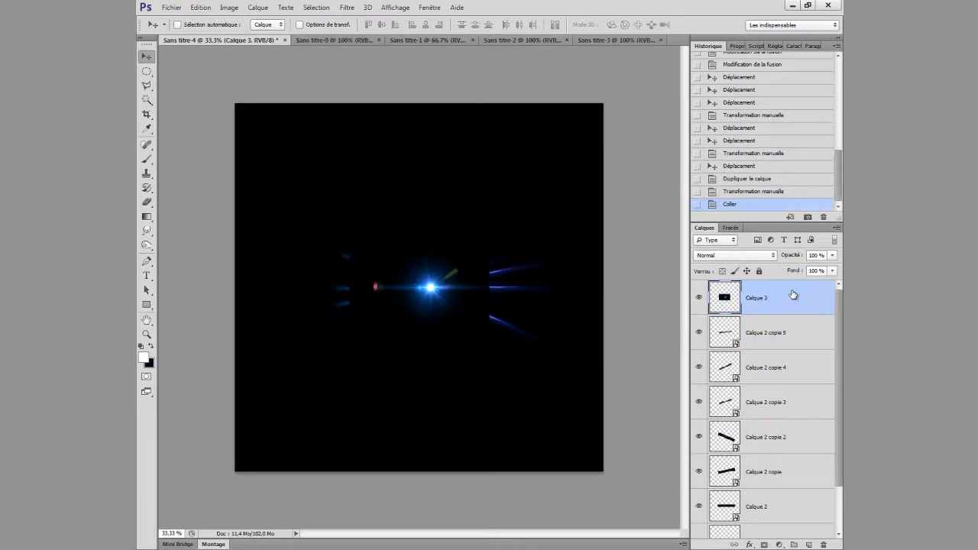
{"action": "left_click", "coordinate": [734, 255]}
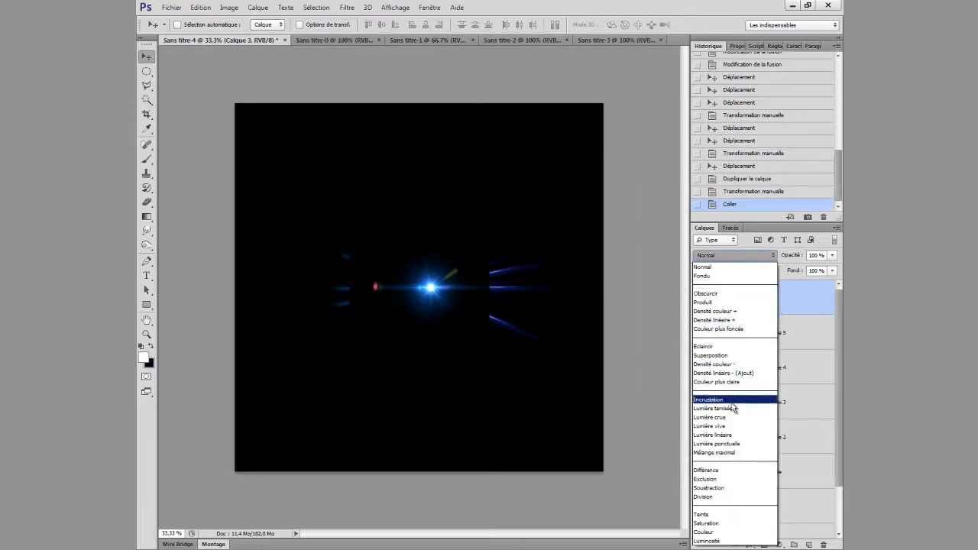
{"action": "left_click", "coordinate": [737, 356]}
Step: Convert the lens flare layer to a smart object and centre it on the dot, with a duplicate just to its right
{"action": "right_click", "coordinate": [778, 289]}
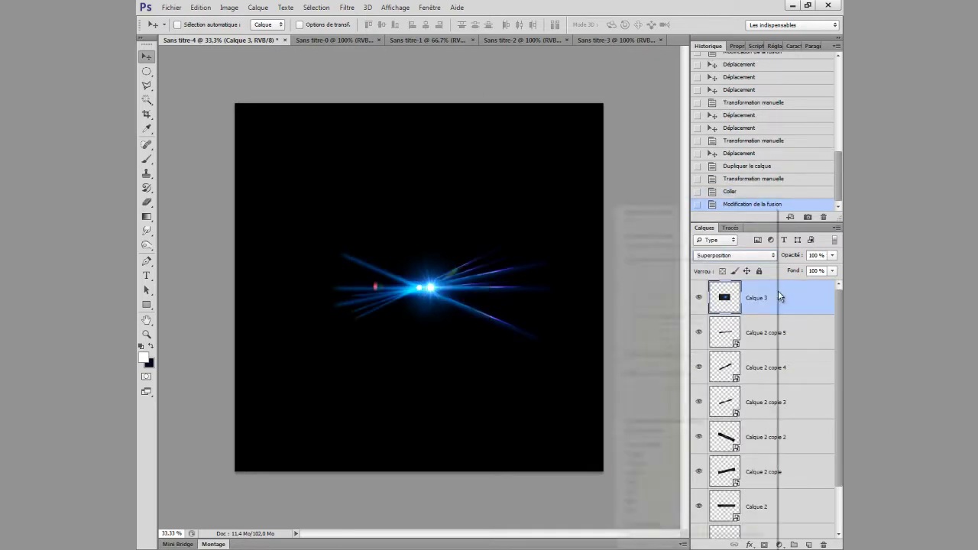
{"action": "left_click", "coordinate": [709, 260]}
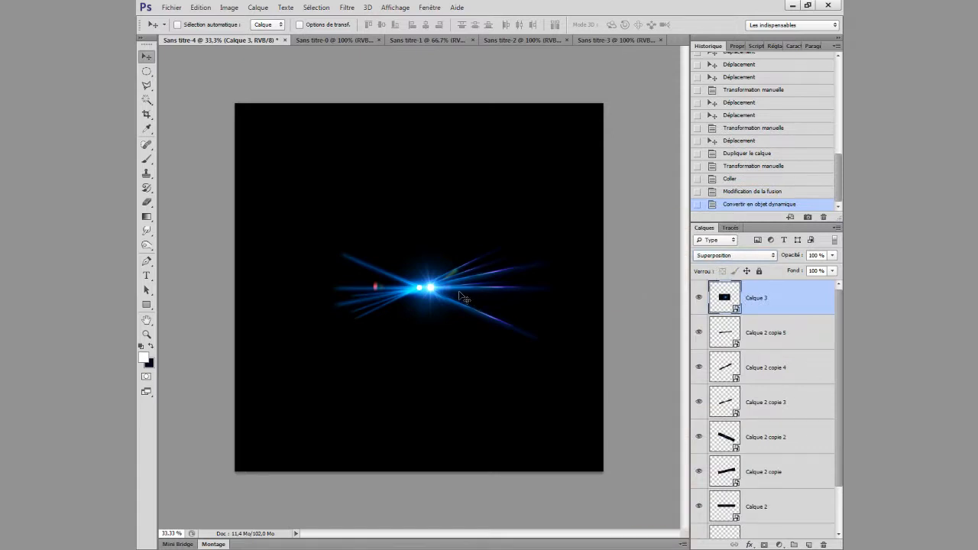
{"action": "left_click_drag", "start_coordinate": [444, 298], "coordinate": [475, 297]}
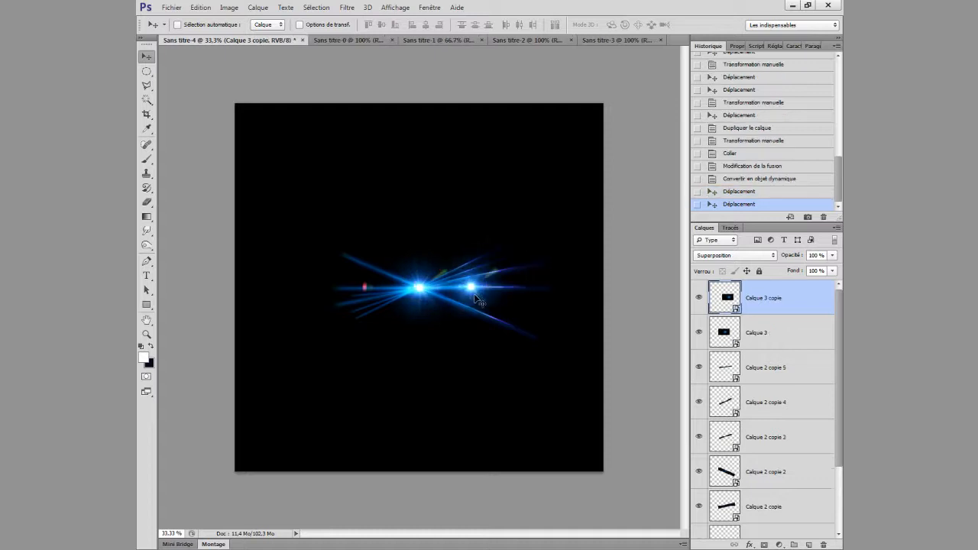
Step: Scale the second lens flare to about 42%, set it just below and right of the dot, and place a duplicate beside it
{"action": "key", "text": "ctrl+t"}
{"action": "left_click_drag", "start_coordinate": [532, 250], "coordinate": [498, 315]}
{"action": "key", "text": "Return"}
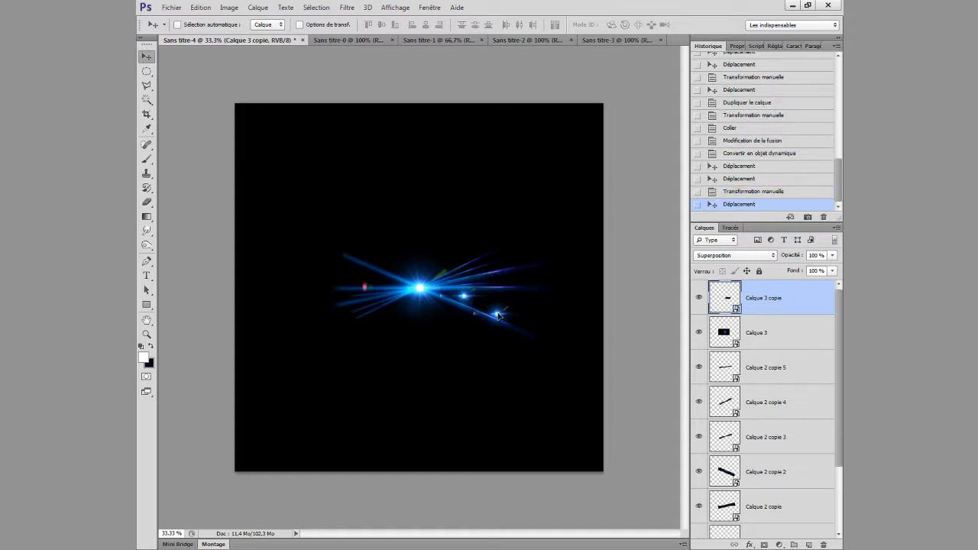
Step: Scale the newest lens flare copy down to about 15% and place it right beside the other small flare
{"action": "key", "text": "ctrl+t"}
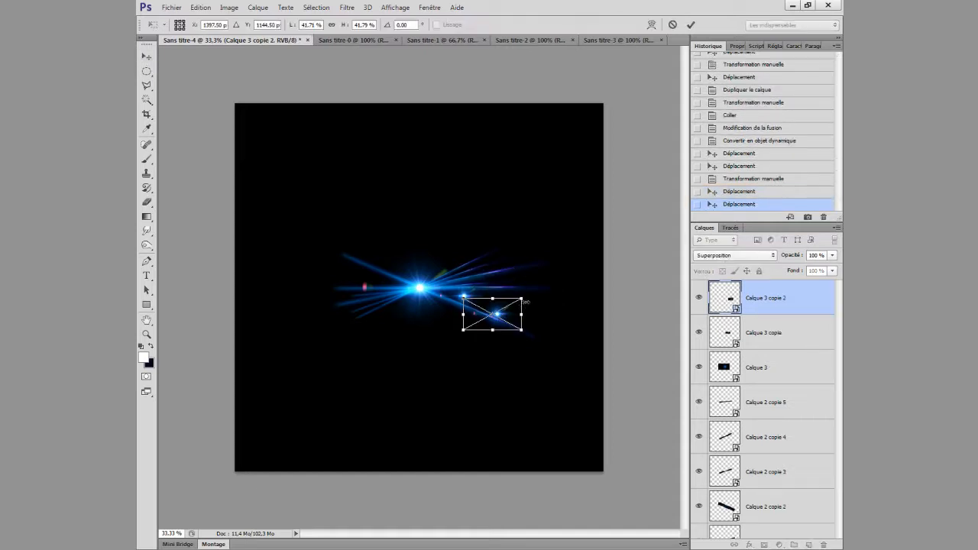
{"action": "left_click_drag", "start_coordinate": [524, 297], "coordinate": [486, 316]}
{"action": "key", "text": "Return"}
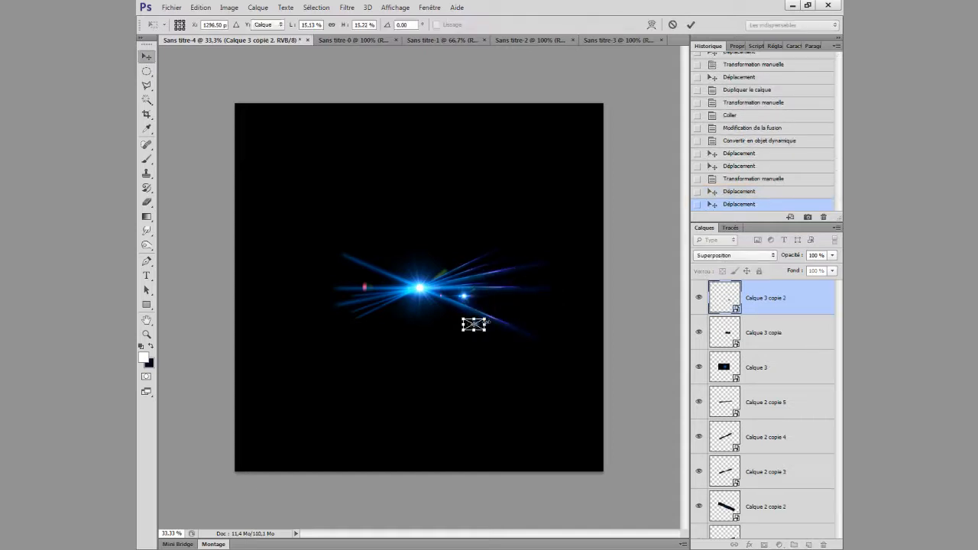
{"action": "left_click_drag", "start_coordinate": [570, 251], "coordinate": [551, 237]}
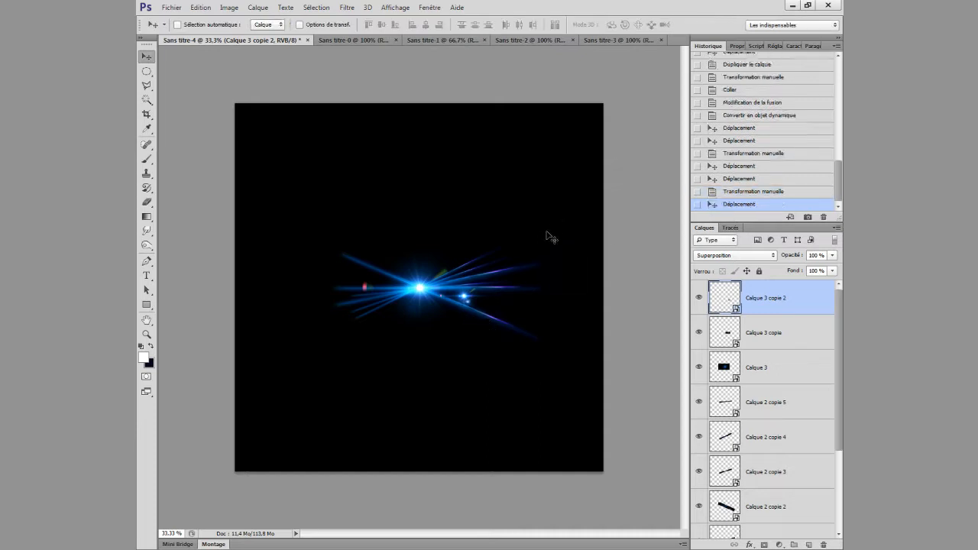
Step: Duplicate the two small lens flares, enlarge the copies to about 180%, and place them above and to the right of the dot
{"action": "left_click", "coordinate": [775, 333], "text": "shift"}
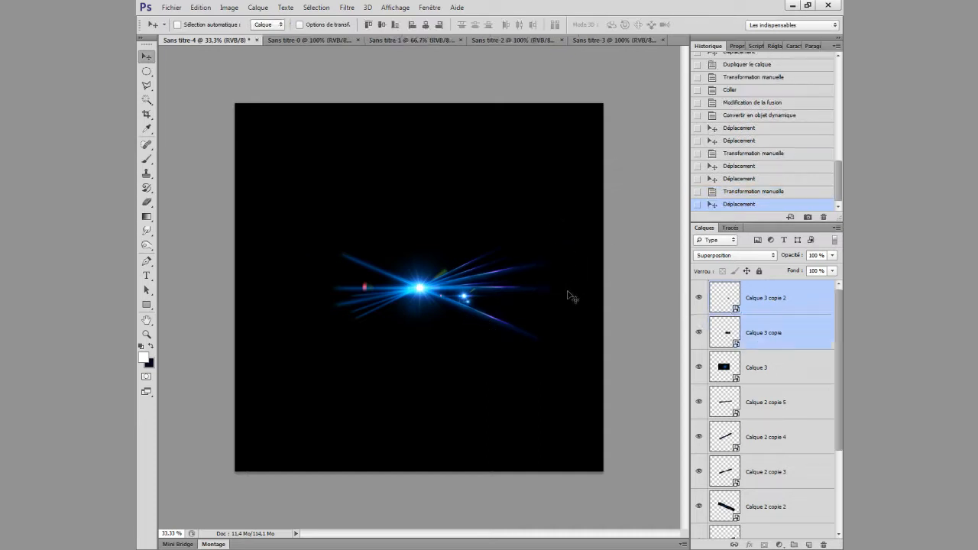
{"action": "key", "text": "ctrl+j"}
{"action": "left_click_drag", "start_coordinate": [517, 309], "coordinate": [558, 306]}
{"action": "key", "text": "ctrl+t"}
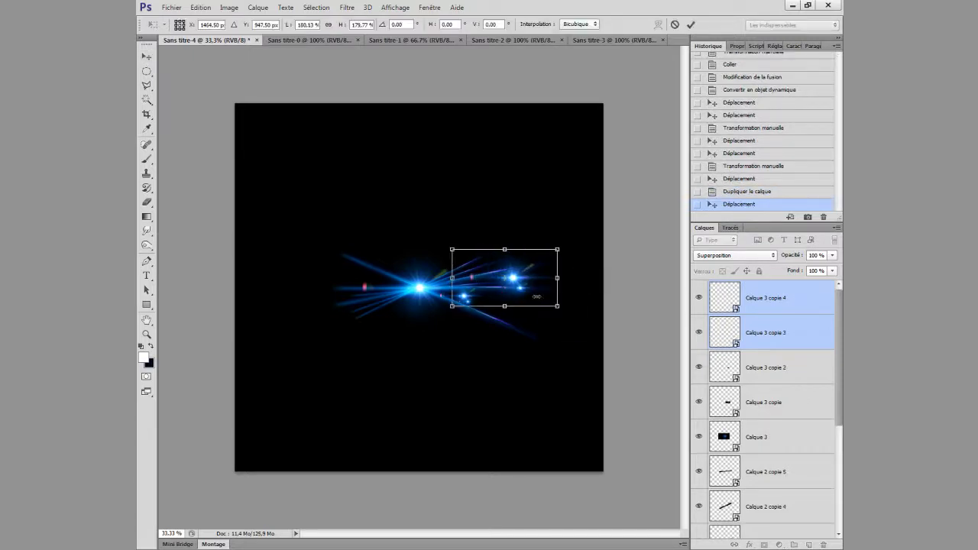
{"action": "left_click_drag", "start_coordinate": [512, 284], "coordinate": [497, 274]}
{"action": "key", "text": "Return"}
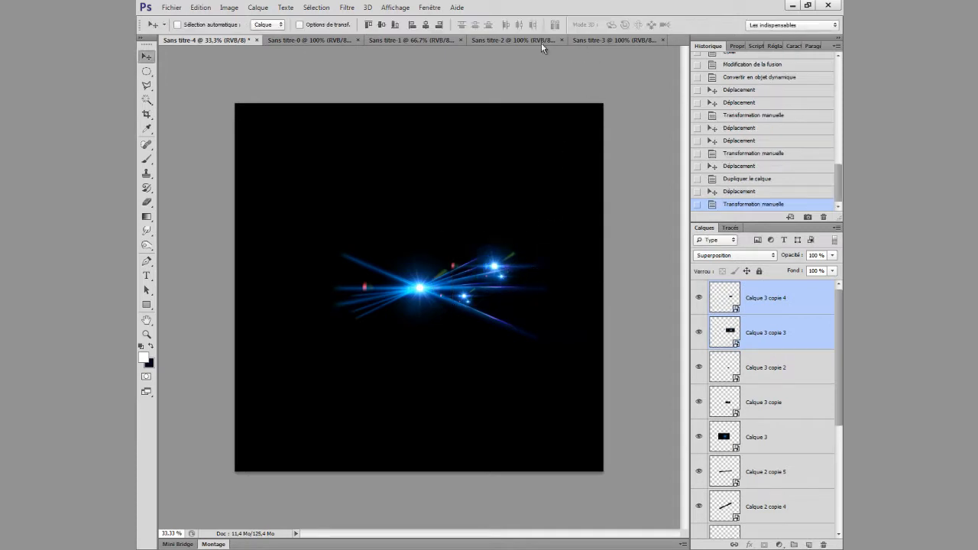
Step: Bring the multicoloured bokeh image from Sans titre-3 above the flares in Sans titre-4 and set its blend mode to Superposition
{"action": "left_click", "coordinate": [437, 41]}
{"action": "left_click", "coordinate": [509, 39]}
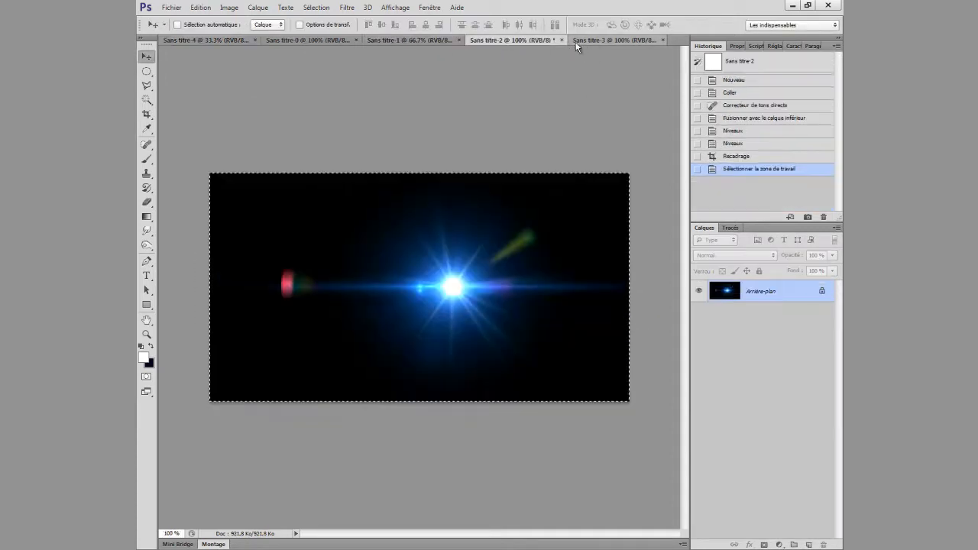
{"action": "left_click", "coordinate": [595, 39]}
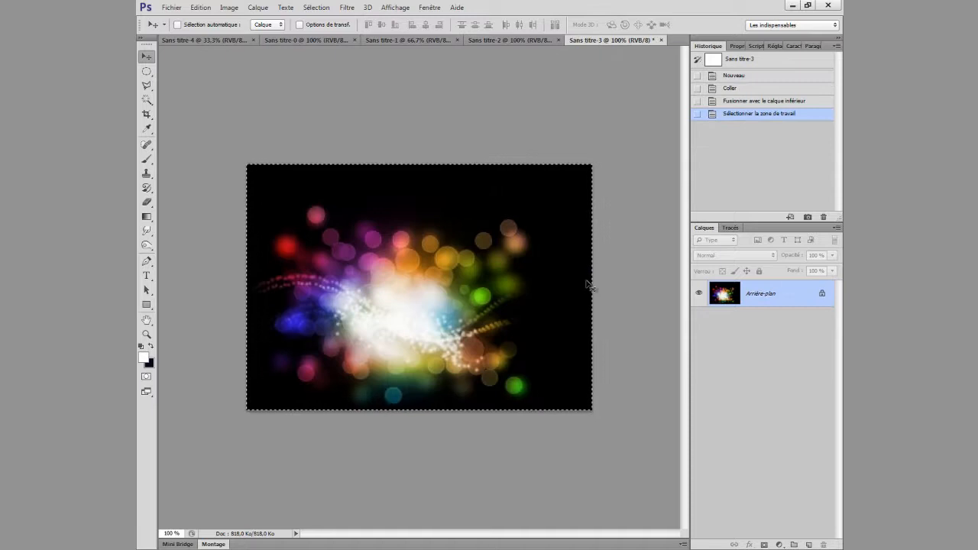
{"action": "left_click", "coordinate": [217, 42]}
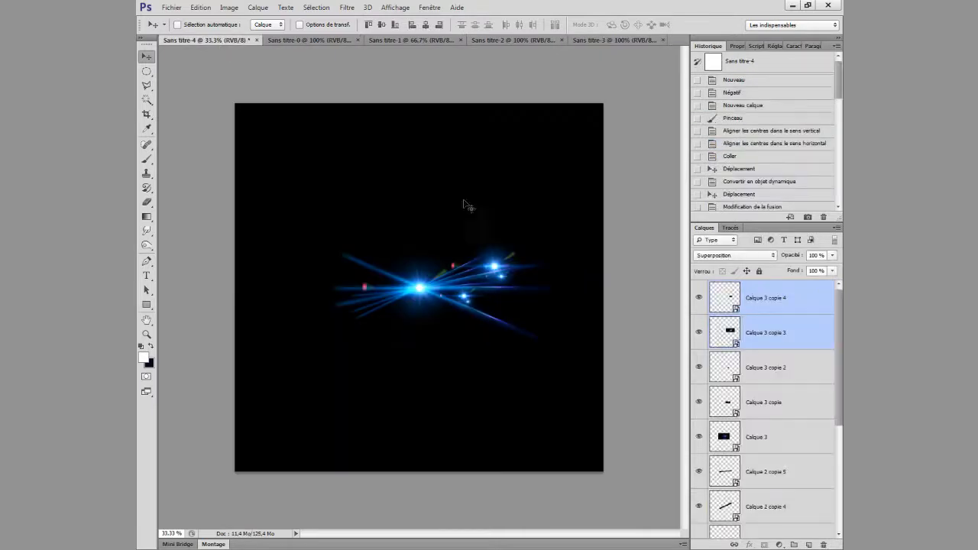
{"action": "left_click", "coordinate": [780, 310]}
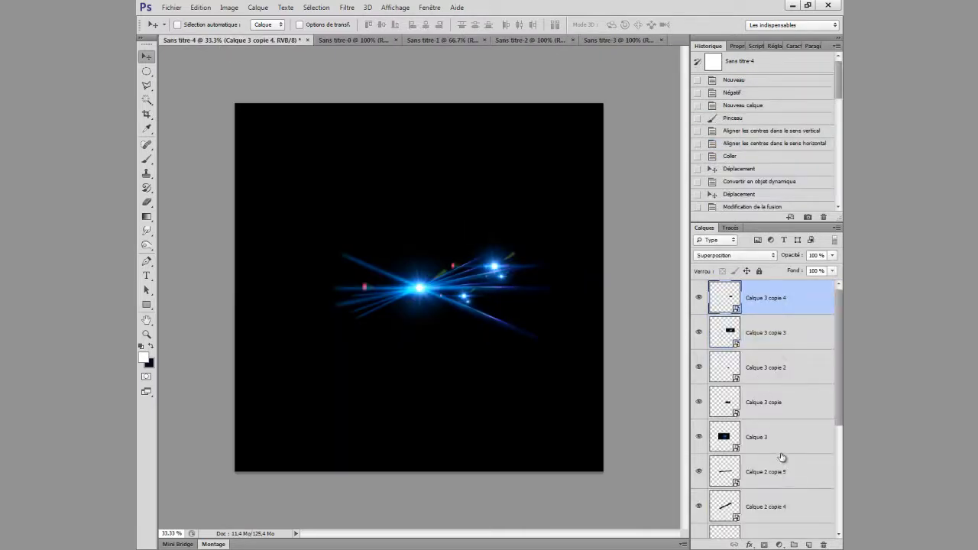
{"action": "key", "text": "ctrl+v"}
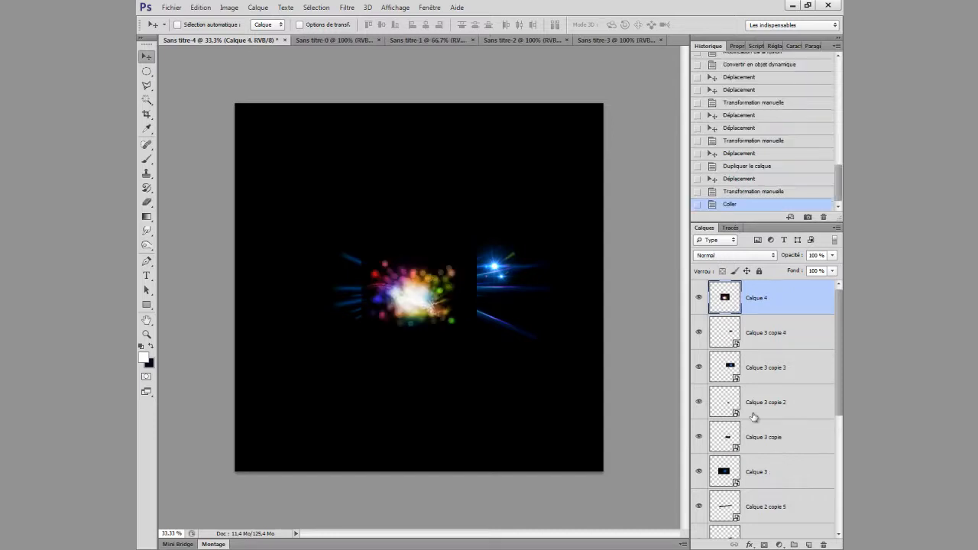
{"action": "left_click", "coordinate": [730, 259]}
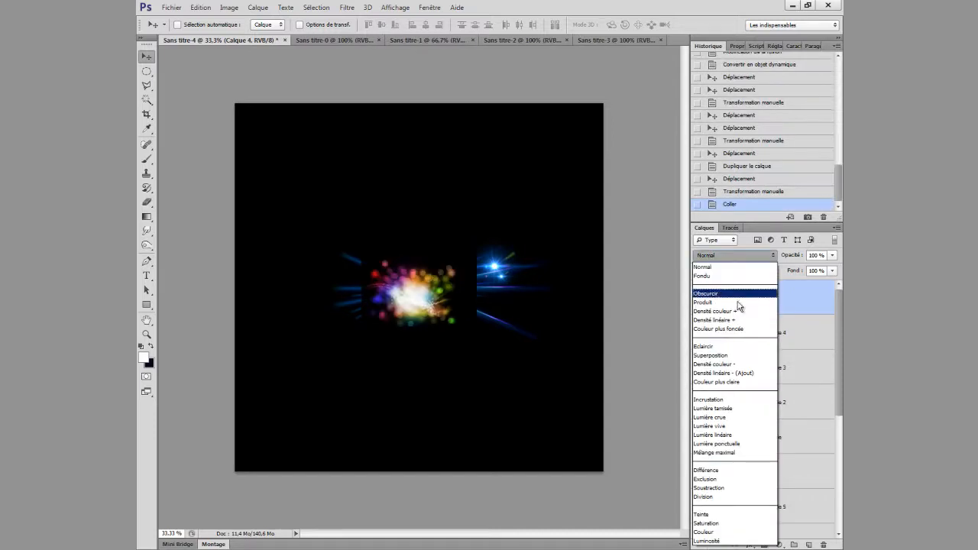
{"action": "left_click", "coordinate": [736, 362]}
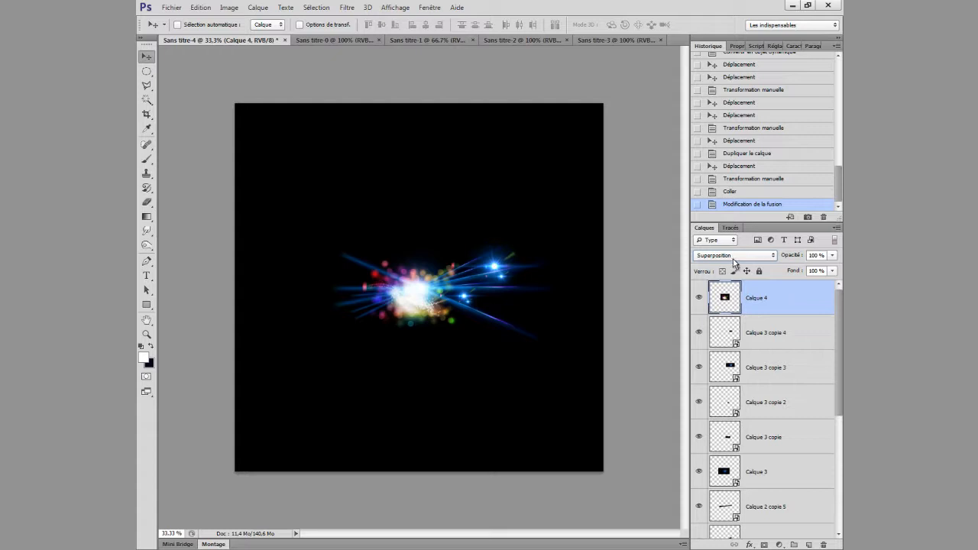
Step: Convert the bokeh layer to a smart object and move it to the right of the dot
{"action": "right_click", "coordinate": [748, 302]}
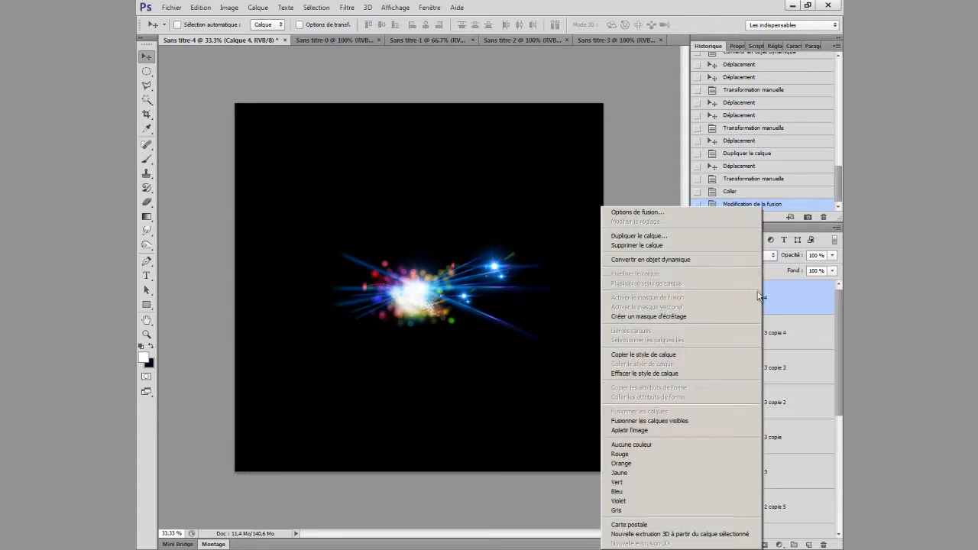
{"action": "left_click", "coordinate": [722, 257]}
{"action": "left_click_drag", "start_coordinate": [433, 310], "coordinate": [493, 298]}
Step: Enlarge the bokeh layer to about 143%, tilted nearly upright just right of the dot, and lower its opacity to 42%
{"action": "key", "text": "ctrl+t"}
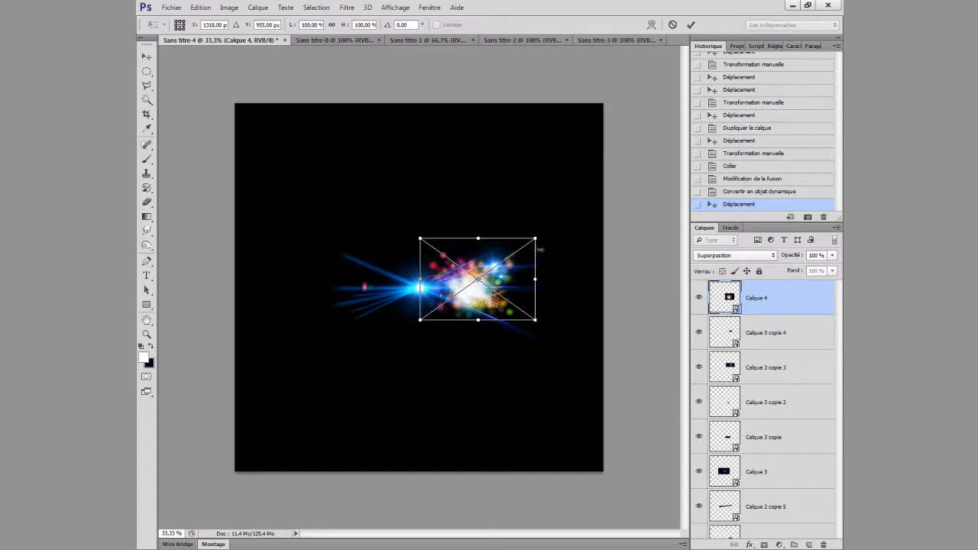
{"action": "left_click_drag", "start_coordinate": [563, 257], "coordinate": [561, 382]}
{"action": "left_click_drag", "start_coordinate": [576, 312], "coordinate": [581, 260]}
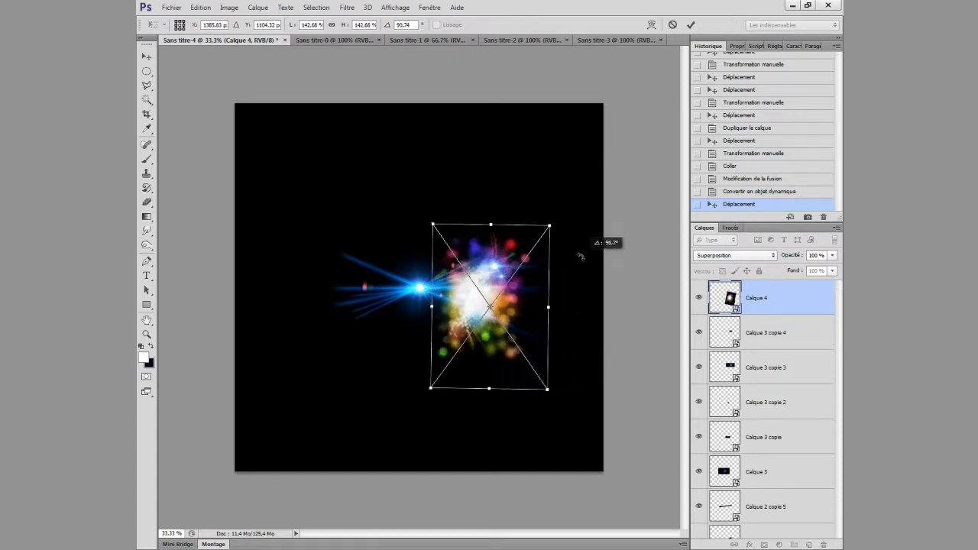
{"action": "left_click_drag", "start_coordinate": [497, 317], "coordinate": [466, 305]}
{"action": "left_click_drag", "start_coordinate": [539, 377], "coordinate": [527, 344]}
{"action": "key", "text": "Return"}
{"action": "left_click", "coordinate": [833, 255]}
{"action": "left_click_drag", "start_coordinate": [814, 272], "coordinate": [800, 272]}
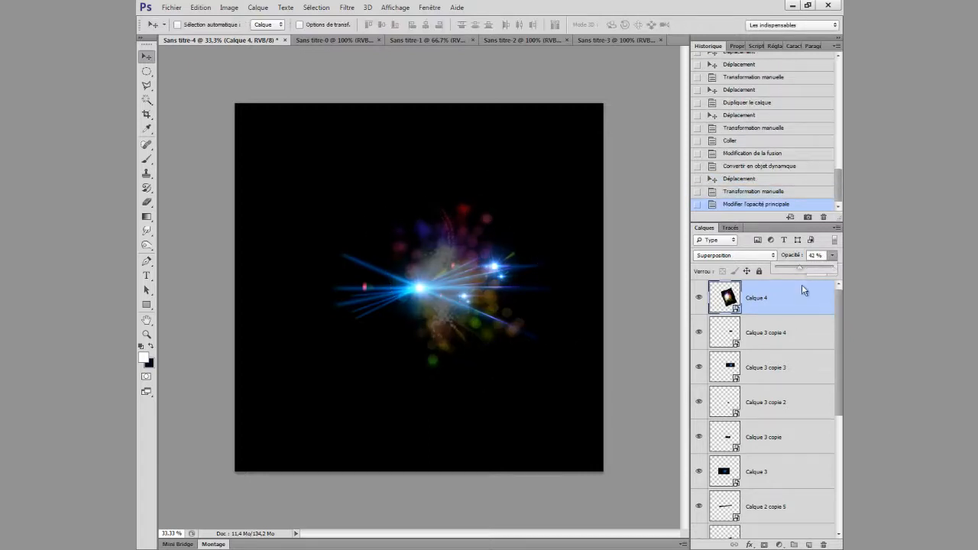
Step: Duplicate the thin streak Calque 2 copie 5 and transform the copy into a ray rising from the dot toward the upper right
{"action": "left_click", "coordinate": [774, 334]}
{"action": "left_click", "coordinate": [780, 507]}
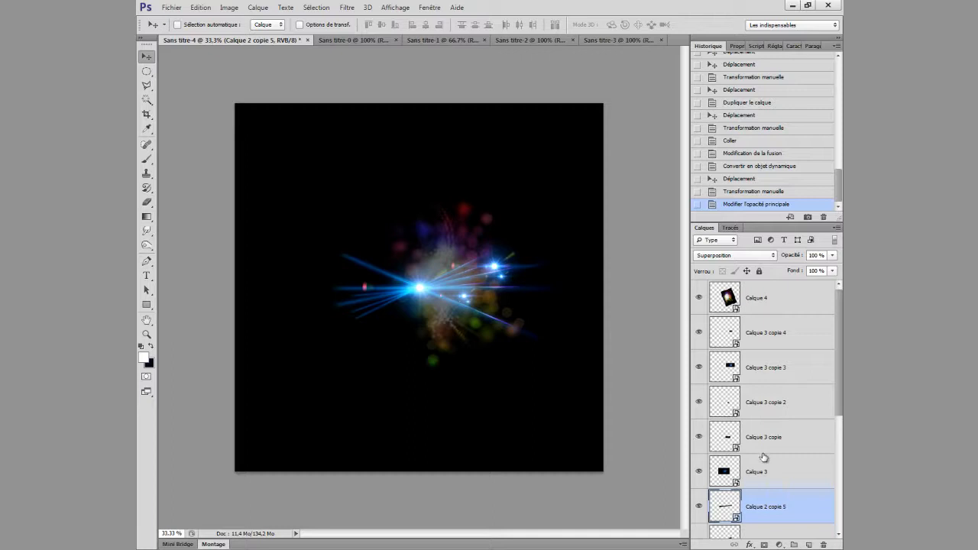
{"action": "scroll", "coordinate": [764, 458], "scroll_direction": "down", "scroll_amount": 3}
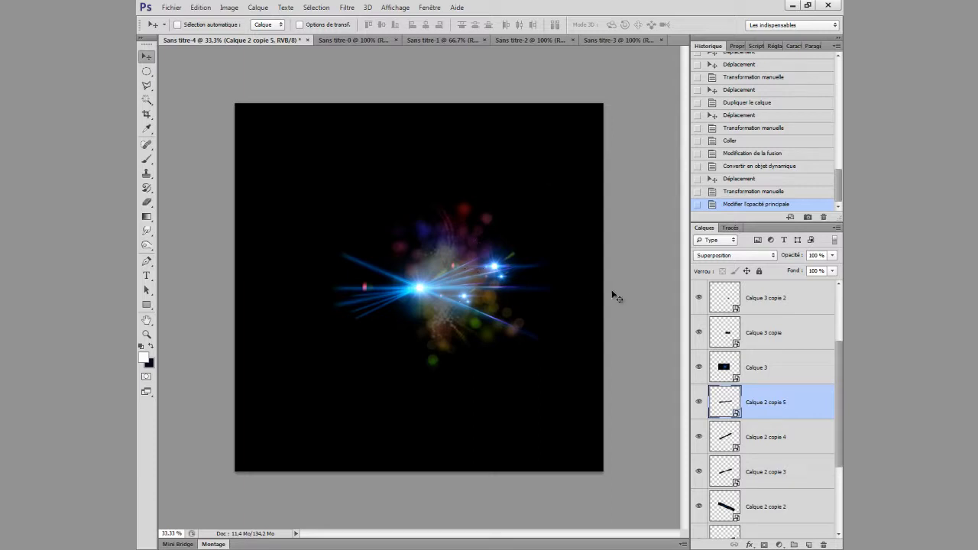
{"action": "mouse_move", "coordinate": [507, 308]}
{"action": "left_mouse_down"}
{"action": "mouse_move", "coordinate": [509, 348]}
{"action": "mouse_move", "coordinate": [569, 302]}
{"action": "mouse_move", "coordinate": [544, 332]}
{"action": "mouse_move", "coordinate": [572, 243]}
{"action": "mouse_move", "coordinate": [558, 260]}
{"action": "mouse_move", "coordinate": [512, 266]}
{"action": "mouse_move", "coordinate": [535, 275]}
{"action": "mouse_move", "coordinate": [593, 252]}
{"action": "mouse_move", "coordinate": [594, 218]}
{"action": "mouse_move", "coordinate": [550, 195]}
{"action": "left_mouse_up"}
{"action": "key", "text": "ctrl+t"}
{"action": "key", "text": "Return"}
{"action": "key", "text": "ctrl+t"}
{"action": "key", "text": "Return"}
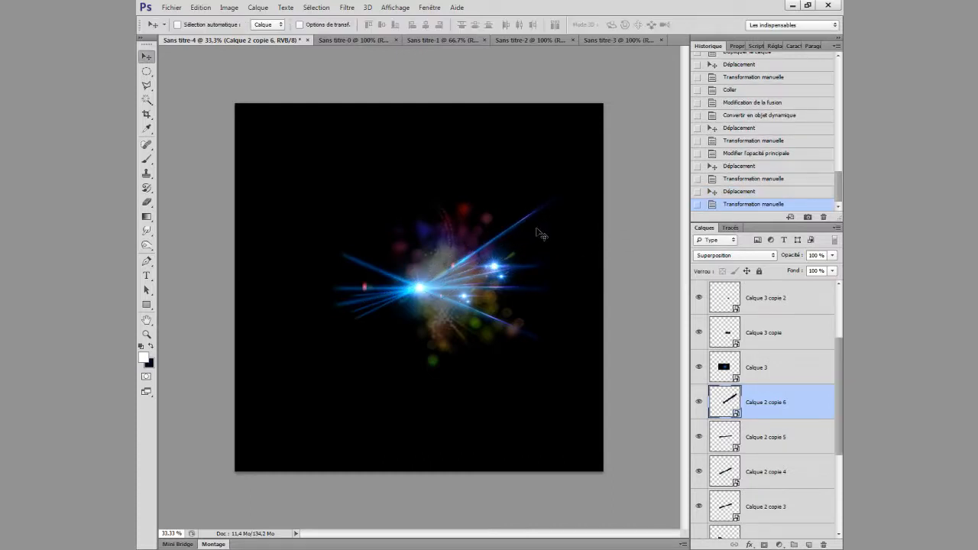
Step: Duplicate the wide streak Calque 2 copie and rotate the copy to slope down to the right, passing through the dot
{"action": "scroll", "coordinate": [772, 382], "scroll_direction": "down", "scroll_amount": 3}
{"action": "left_click", "coordinate": [780, 470]}
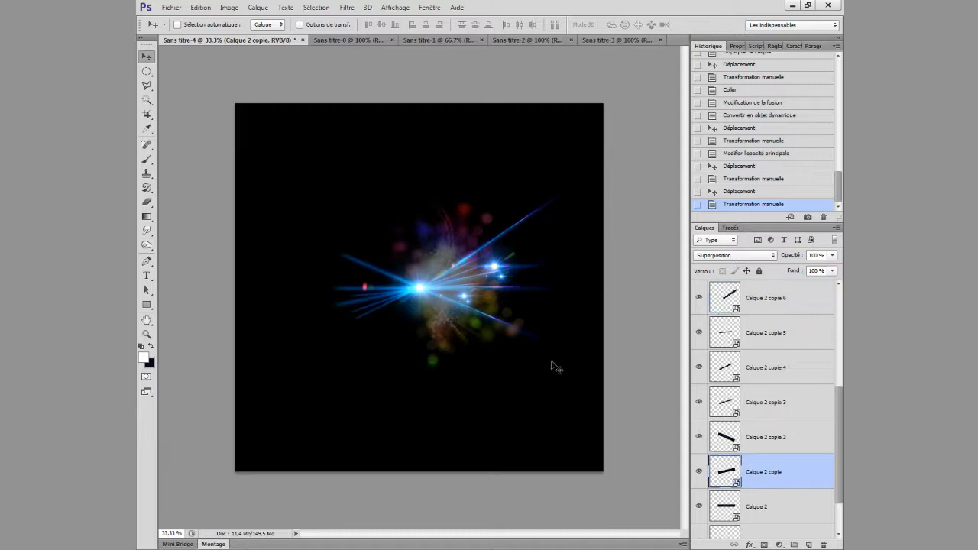
{"action": "left_click_drag", "start_coordinate": [476, 280], "coordinate": [506, 304]}
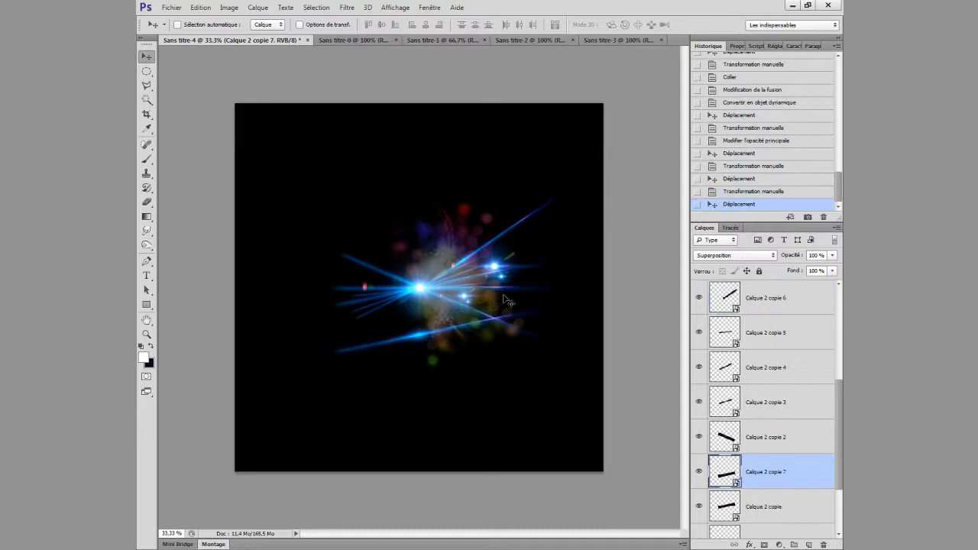
{"action": "key", "text": "ctrl+t"}
{"action": "left_click_drag", "start_coordinate": [563, 267], "coordinate": [598, 337]}
{"action": "mouse_move", "coordinate": [469, 350]}
{"action": "left_mouse_down"}
{"action": "mouse_move", "coordinate": [517, 348]}
{"action": "mouse_move", "coordinate": [537, 334]}
{"action": "mouse_move", "coordinate": [527, 359]}
{"action": "left_mouse_up"}
{"action": "key", "text": "Return"}
Step: Duplicate the new downward-sloping streak and rotate the copy to a steeper diagonal through the dot
{"action": "key", "text": "ctrl+t"}
{"action": "mouse_move", "coordinate": [586, 367]}
{"action": "left_mouse_down"}
{"action": "mouse_move", "coordinate": [574, 430]}
{"action": "mouse_move", "coordinate": [536, 459]}
{"action": "mouse_move", "coordinate": [559, 486]}
{"action": "mouse_move", "coordinate": [544, 417]}
{"action": "mouse_move", "coordinate": [487, 399]}
{"action": "mouse_move", "coordinate": [498, 367]}
{"action": "left_mouse_up"}
{"action": "key", "text": "Return"}
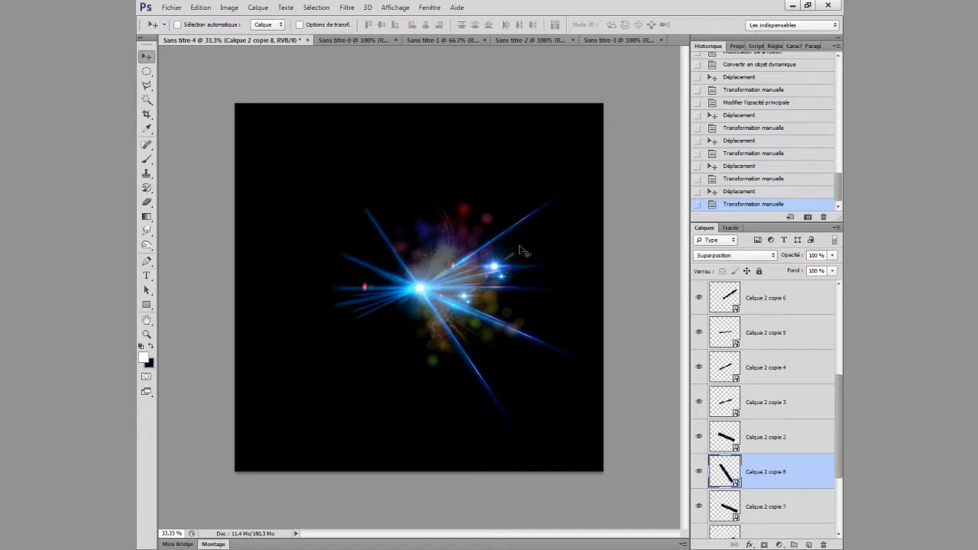
{"action": "scroll", "coordinate": [757, 428], "scroll_direction": "down", "scroll_amount": 4}
{"action": "left_click", "coordinate": [761, 452]}
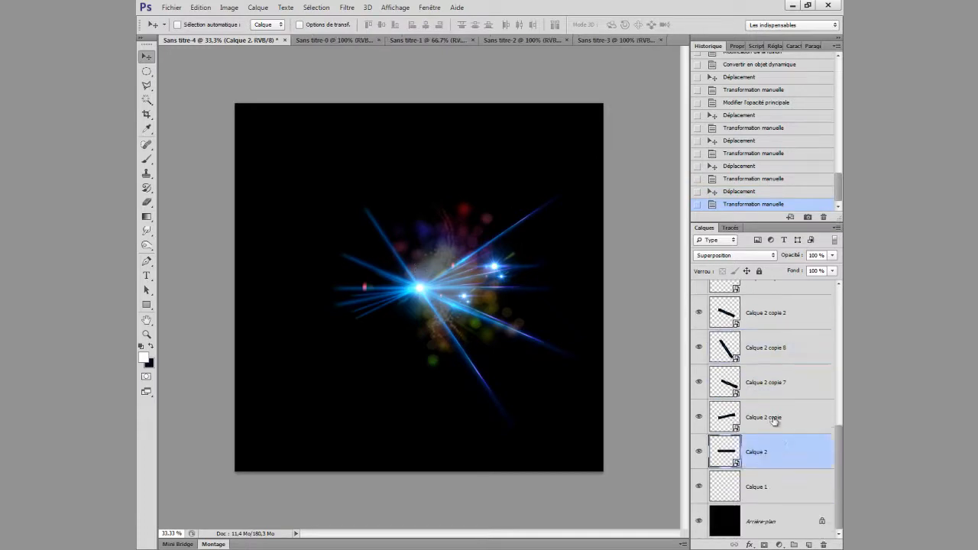
{"action": "scroll", "coordinate": [775, 415], "scroll_direction": "up", "scroll_amount": 5}
{"action": "left_click", "coordinate": [775, 306], "text": "shift"}
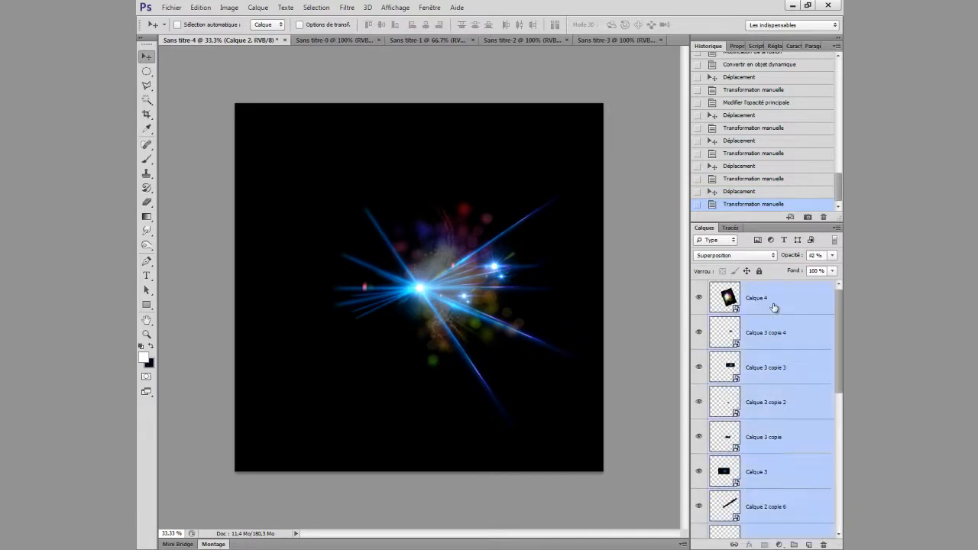
{"action": "right_click", "coordinate": [774, 306]}
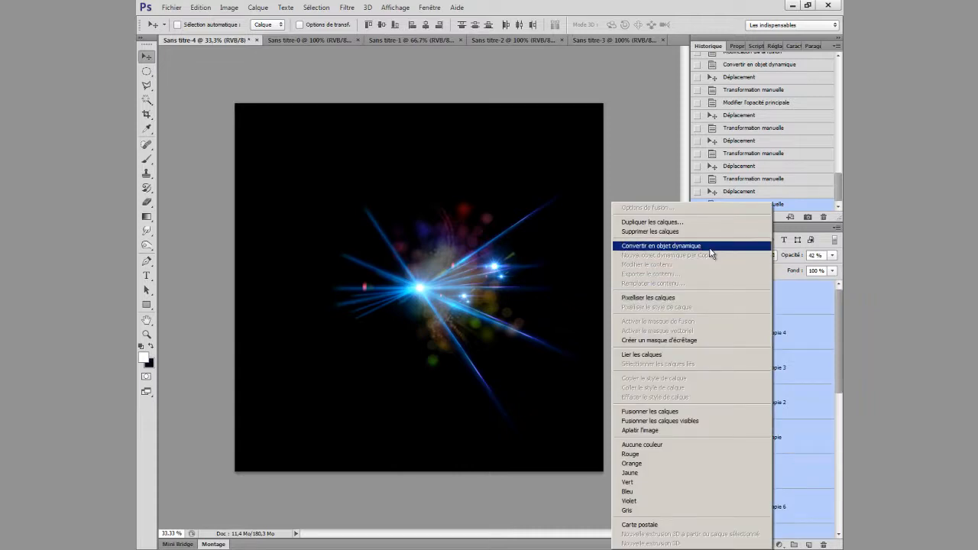
{"action": "left_click", "coordinate": [710, 247]}
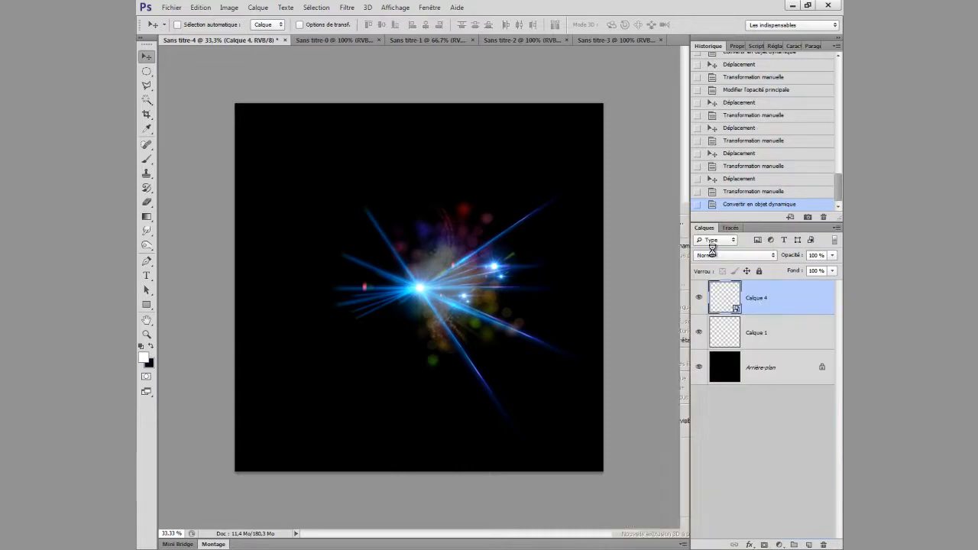
{"action": "left_click", "coordinate": [748, 195]}
Step: Combine all layers from Calque 1 up to Calque 4, leaving out the background, into a single smart object
{"action": "scroll", "coordinate": [764, 398], "scroll_direction": "down", "scroll_amount": 3}
{"action": "left_click", "coordinate": [734, 489]}
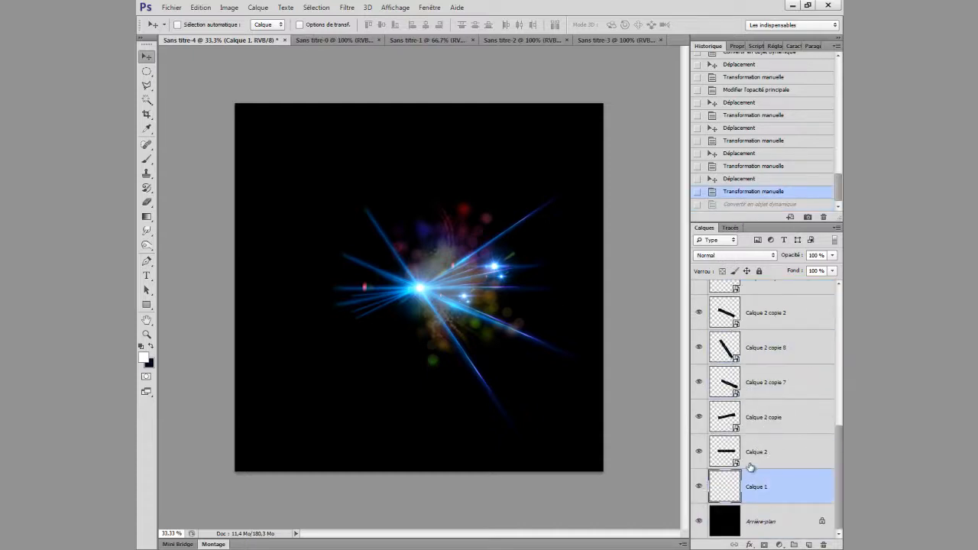
{"action": "scroll", "coordinate": [772, 398], "scroll_direction": "up", "scroll_amount": 5}
{"action": "left_click", "coordinate": [765, 312], "text": "shift"}
{"action": "right_click", "coordinate": [766, 309]}
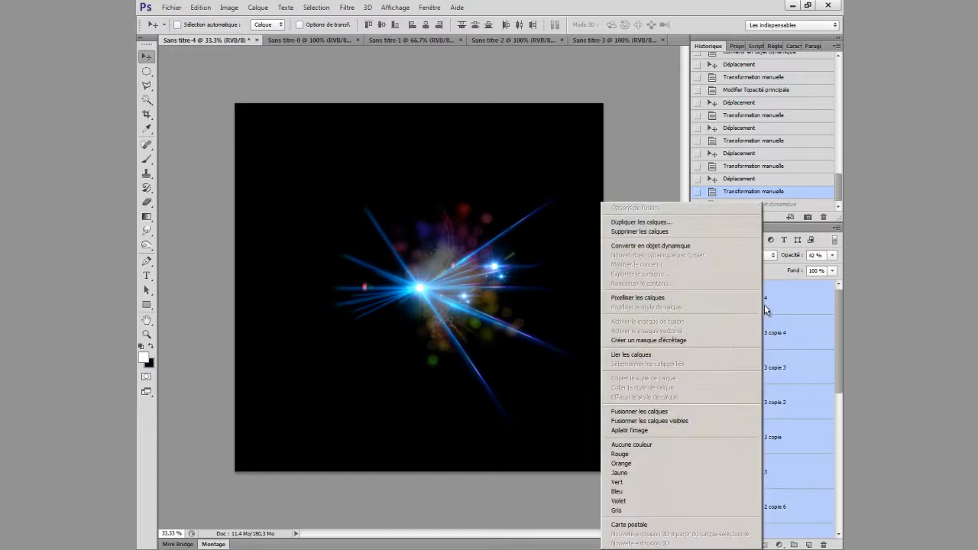
{"action": "left_click", "coordinate": [684, 246]}
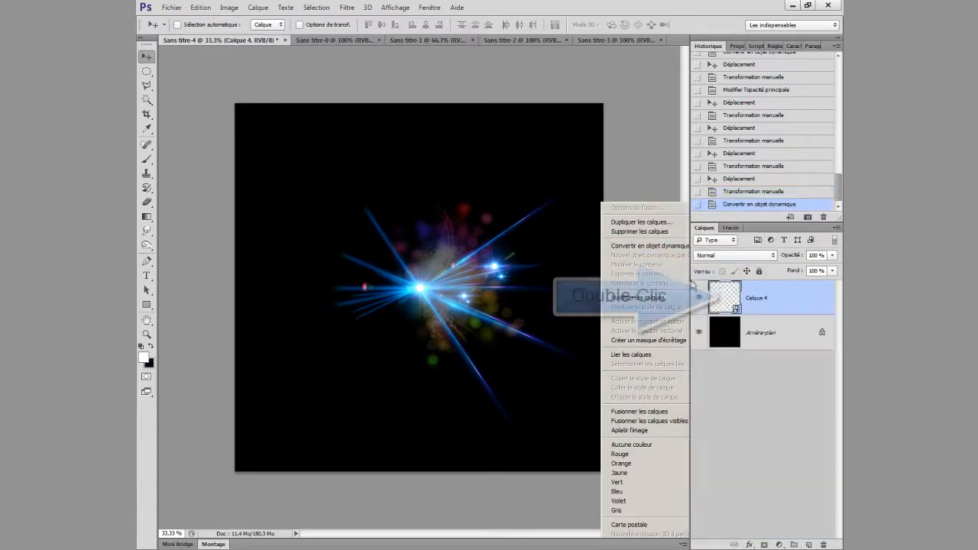
Step: Open the contents of the Calque 4 smart object, hide every layer except Calque 1 and Calque 2, and save the change
{"action": "double_click", "coordinate": [725, 297]}
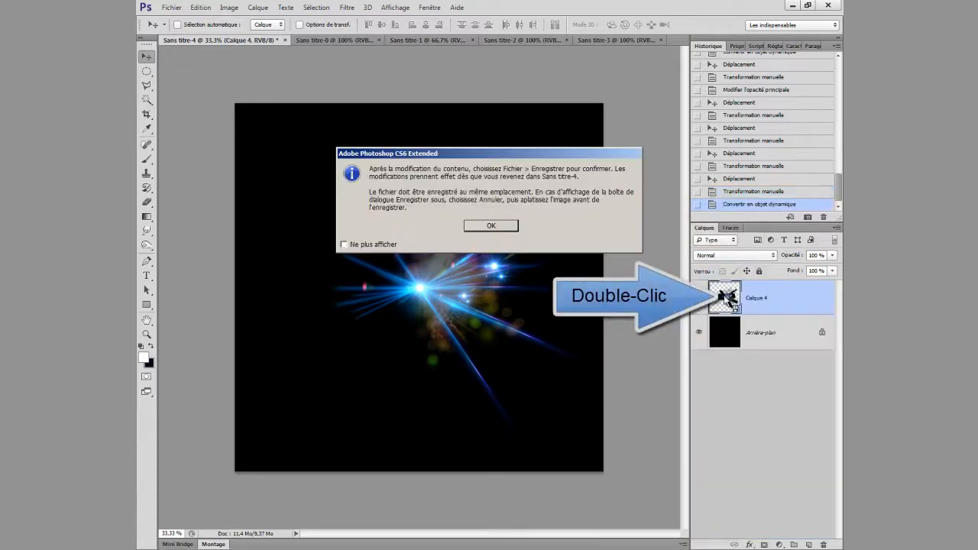
{"action": "left_click", "coordinate": [512, 227]}
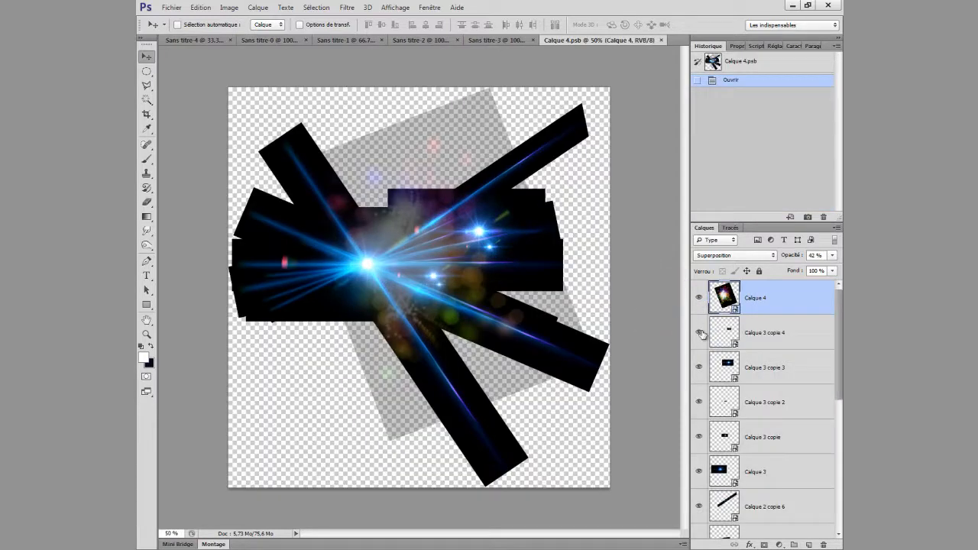
{"action": "left_click_drag", "start_coordinate": [698, 300], "coordinate": [700, 438]}
{"action": "left_click_drag", "start_coordinate": [700, 368], "coordinate": [707, 486]}
{"action": "scroll", "coordinate": [709, 487], "scroll_direction": "down", "scroll_amount": 3}
{"action": "left_click_drag", "start_coordinate": [699, 315], "coordinate": [704, 452]}
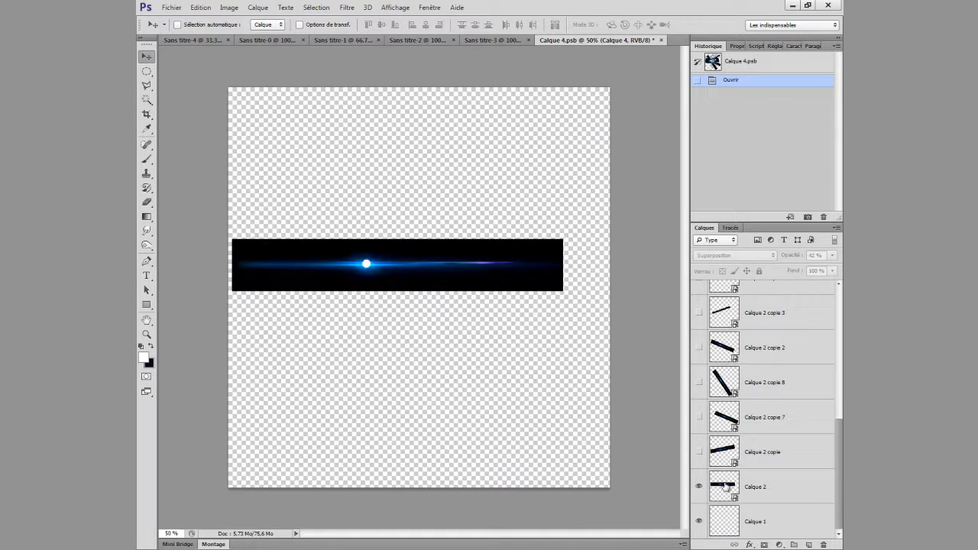
{"action": "left_click", "coordinate": [662, 41]}
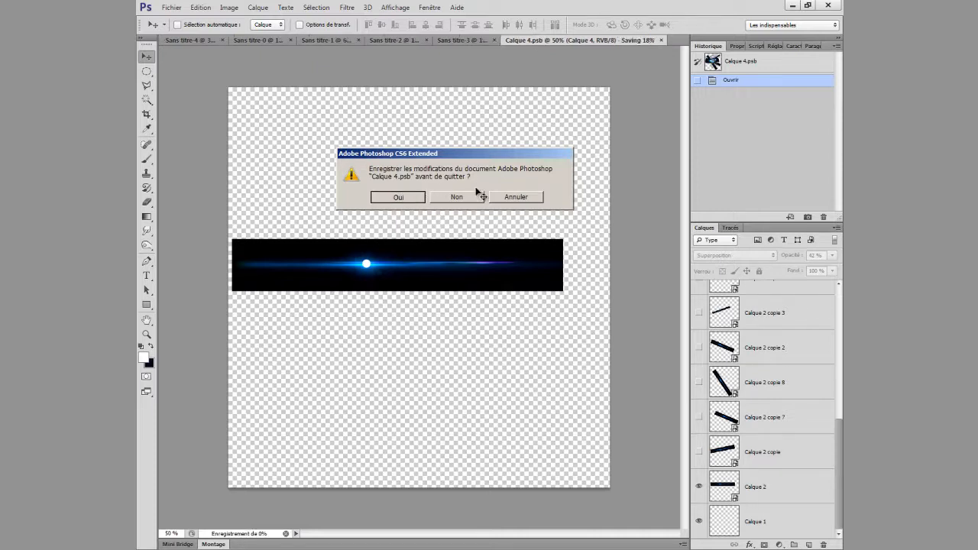
{"action": "left_click", "coordinate": [476, 195]}
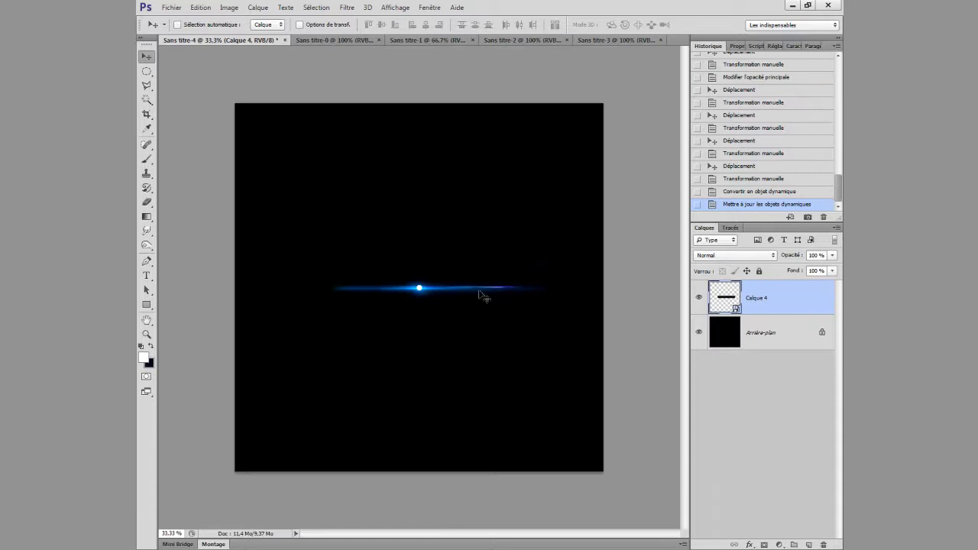
Step: Duplicate the Calque 4 streak below the original, blend the copy in Superposition mode and rotate it 90° to vertical
{"action": "left_click_drag", "start_coordinate": [461, 298], "coordinate": [455, 327]}
{"action": "left_click", "coordinate": [734, 256]}
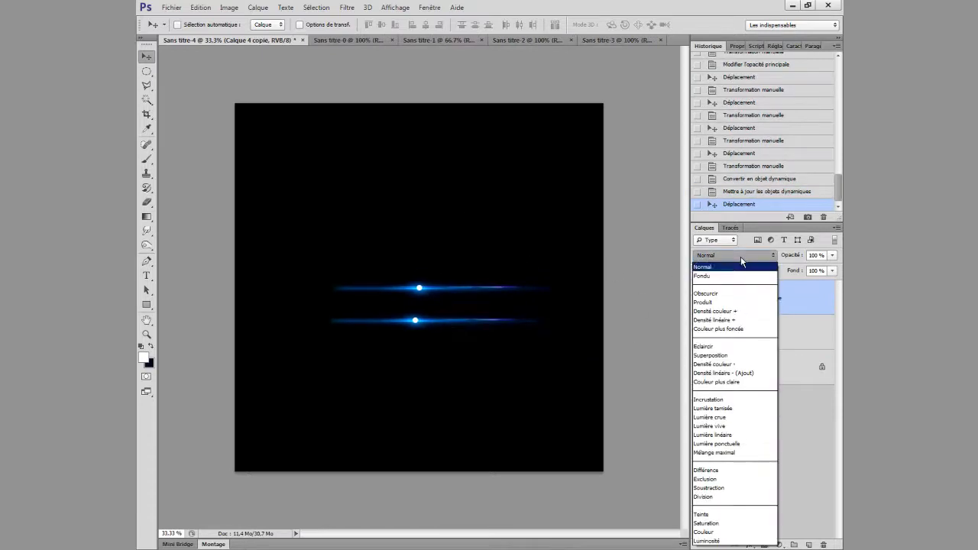
{"action": "left_click", "coordinate": [719, 356]}
{"action": "key", "text": "ctrl+t"}
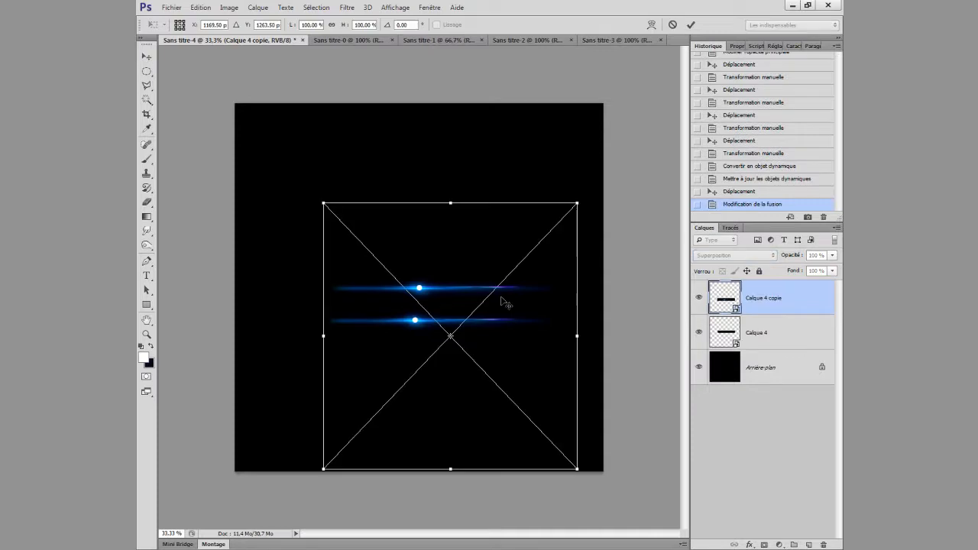
{"action": "mouse_move", "coordinate": [623, 225]}
{"action": "left_mouse_down"}
{"action": "mouse_move", "coordinate": [442, 482]}
{"action": "mouse_move", "coordinate": [568, 477]}
{"action": "left_mouse_up"}
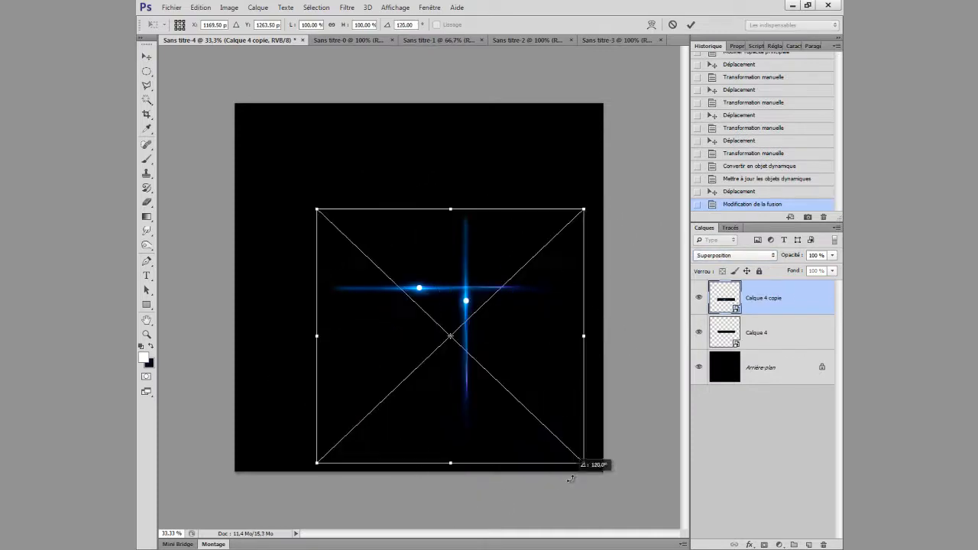
{"action": "key", "text": "Return"}
Step: Center the vertical streak on the original dot, and add a copy of it rotated to about -179.3° with its dot overlapping the others
{"action": "left_click_drag", "start_coordinate": [471, 400], "coordinate": [367, 330]}
{"action": "key", "text": "ctrl+t"}
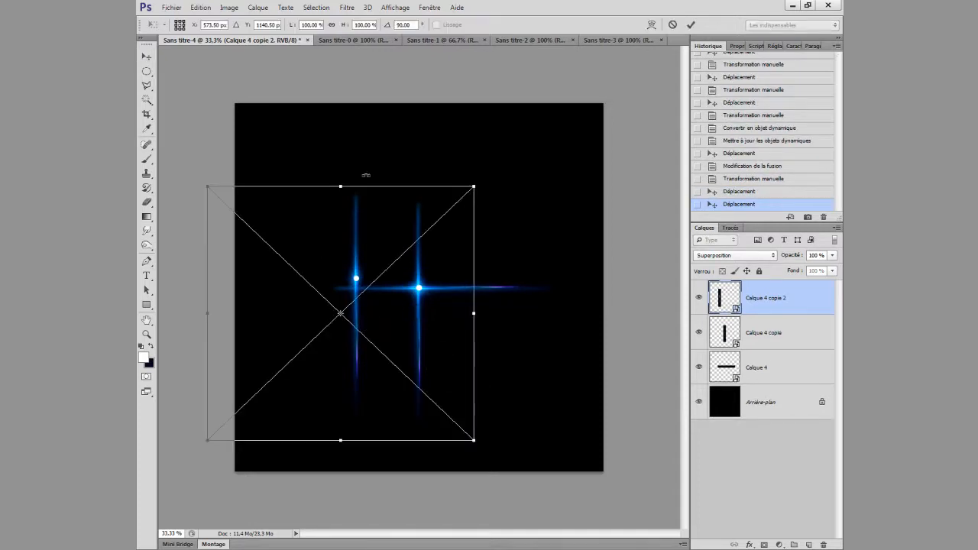
{"action": "left_click_drag", "start_coordinate": [342, 315], "coordinate": [356, 278]}
{"action": "left_click_drag", "start_coordinate": [492, 177], "coordinate": [443, 393]}
{"action": "left_click_drag", "start_coordinate": [360, 332], "coordinate": [390, 327]}
{"action": "key", "text": "Return"}
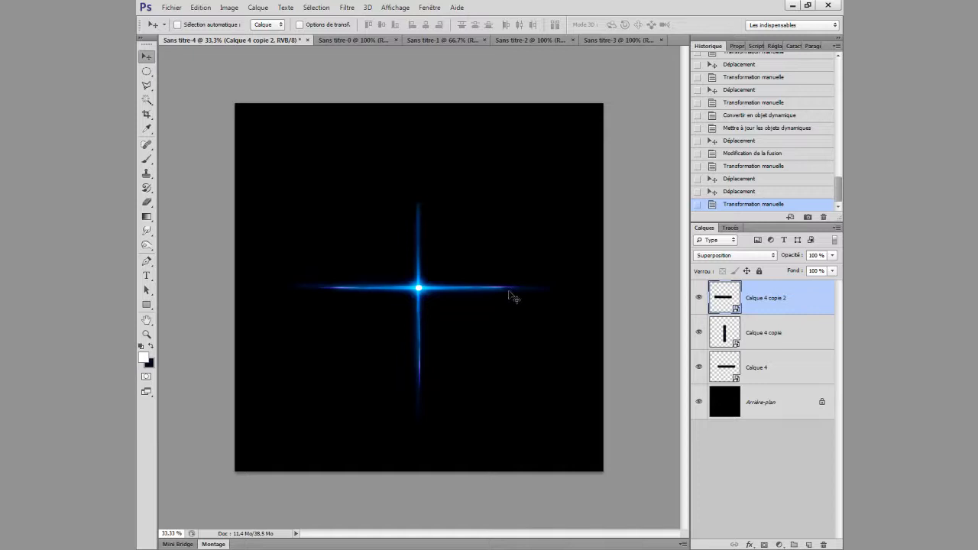
Step: Duplicate the Calque 4 copie 2 streak and rotate the copy to vertical, extending upward from the shared dot
{"action": "left_click_drag", "start_coordinate": [448, 301], "coordinate": [451, 341]}
{"action": "key", "text": "ctrl+t"}
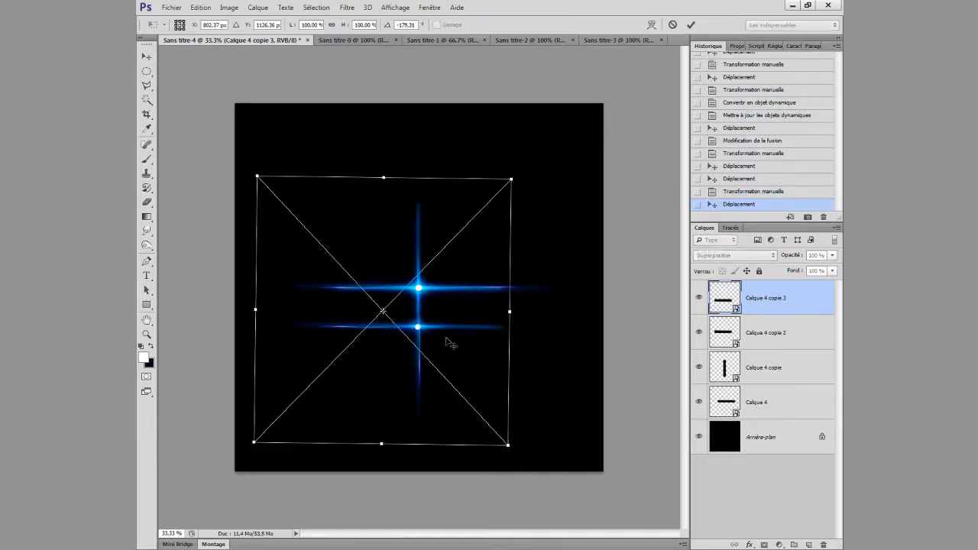
{"action": "mouse_move", "coordinate": [529, 178]}
{"action": "left_mouse_down"}
{"action": "mouse_move", "coordinate": [426, 433]}
{"action": "mouse_move", "coordinate": [476, 415]}
{"action": "mouse_move", "coordinate": [389, 404]}
{"action": "mouse_move", "coordinate": [443, 300]}
{"action": "mouse_move", "coordinate": [425, 343]}
{"action": "left_mouse_up"}
{"action": "key", "text": "Return"}
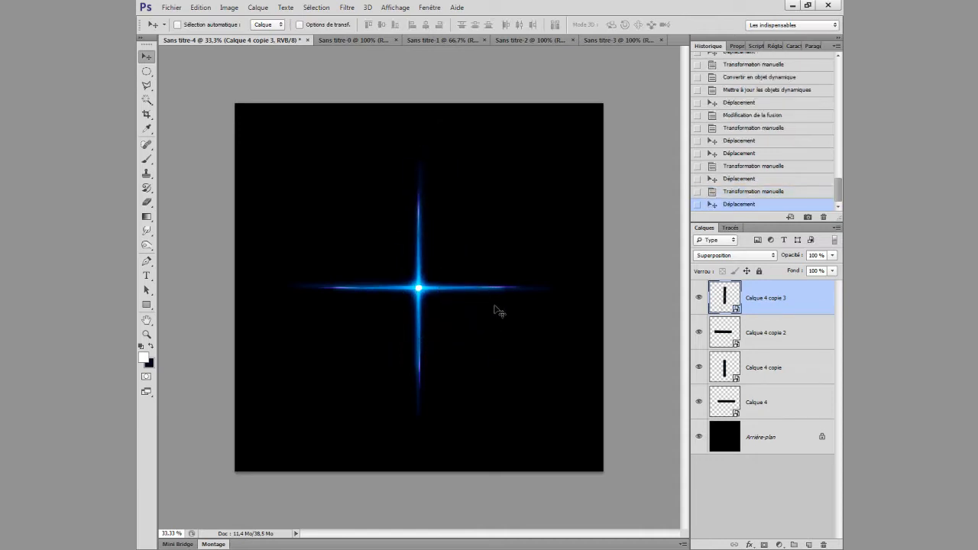
Step: Open the contents of the Calque 4 copie 3 smart object, make all hidden layers visible again and save the change
{"action": "double_click", "coordinate": [727, 293]}
{"action": "left_click", "coordinate": [493, 226]}
{"action": "left_click", "coordinate": [700, 309]}
{"action": "scroll", "coordinate": [714, 344], "scroll_direction": "down", "scroll_amount": 5}
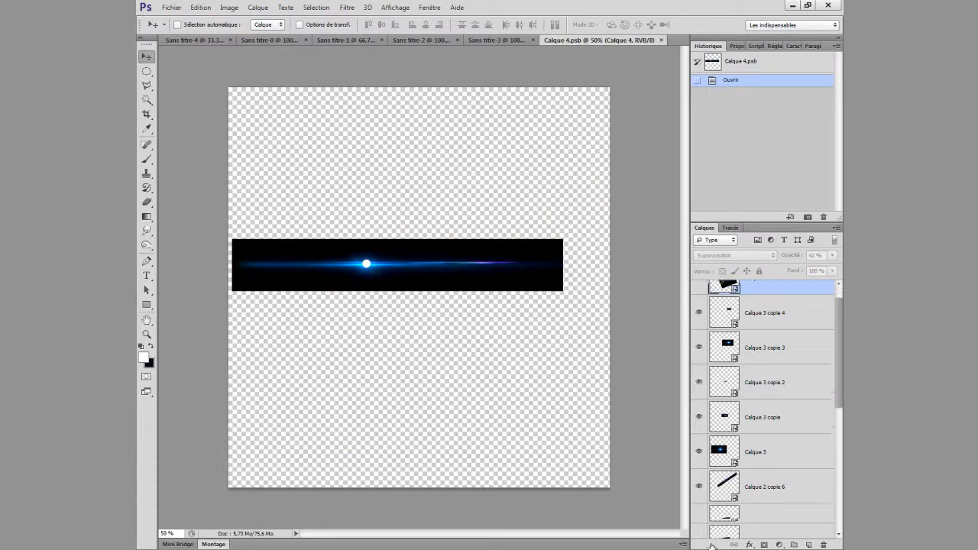
{"action": "left_click_drag", "start_coordinate": [701, 353], "coordinate": [715, 511]}
{"action": "scroll", "coordinate": [710, 424], "scroll_direction": "down", "scroll_amount": 3}
{"action": "left_click_drag", "start_coordinate": [699, 418], "coordinate": [700, 453]}
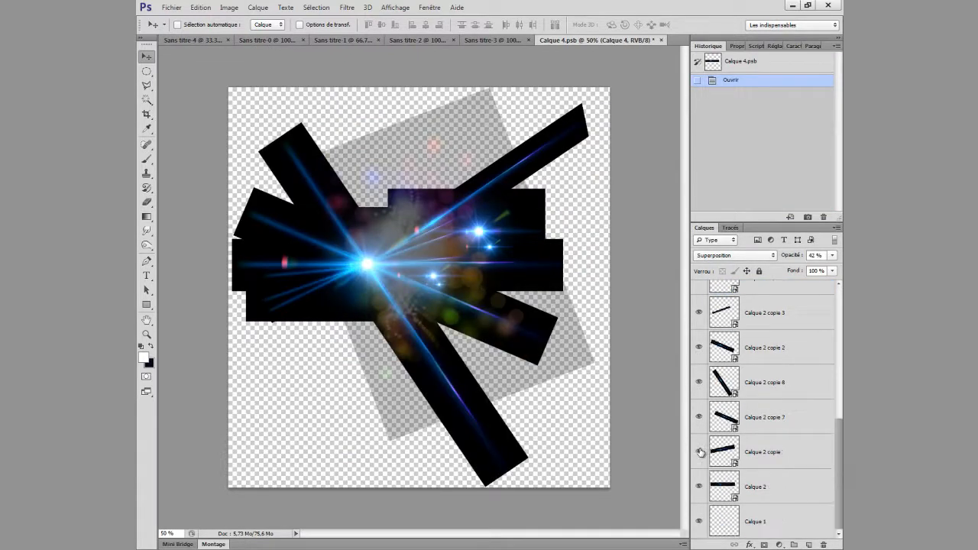
{"action": "left_click", "coordinate": [662, 41]}
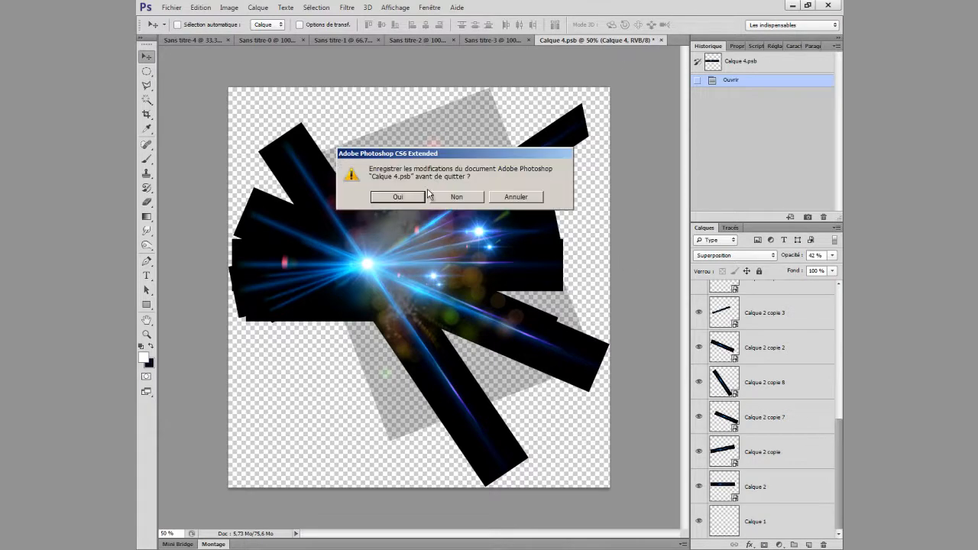
{"action": "left_click", "coordinate": [405, 195]}
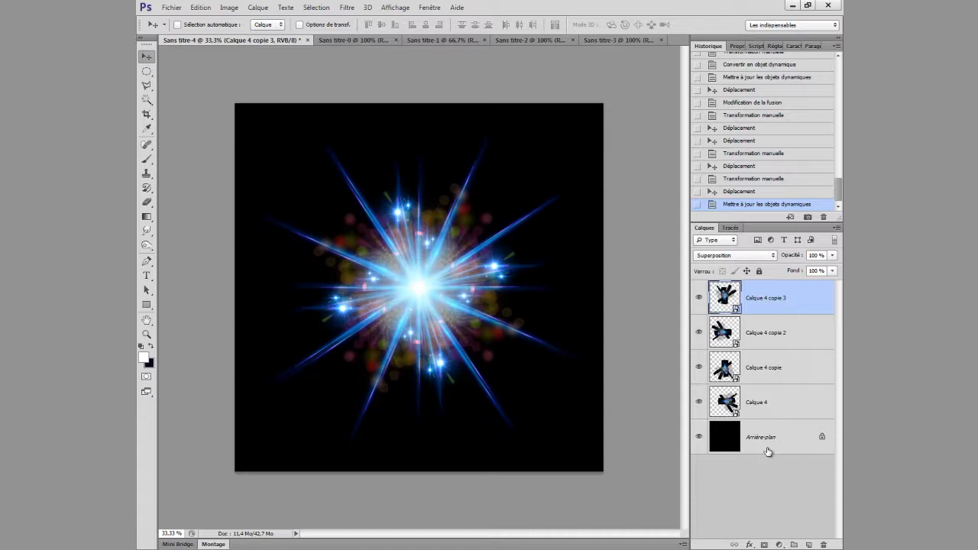
Step: Stamp all visible layers into a new merged layer on top and set its blending mode to Superposition
{"action": "key", "text": "ctrl+alt+shift+e"}
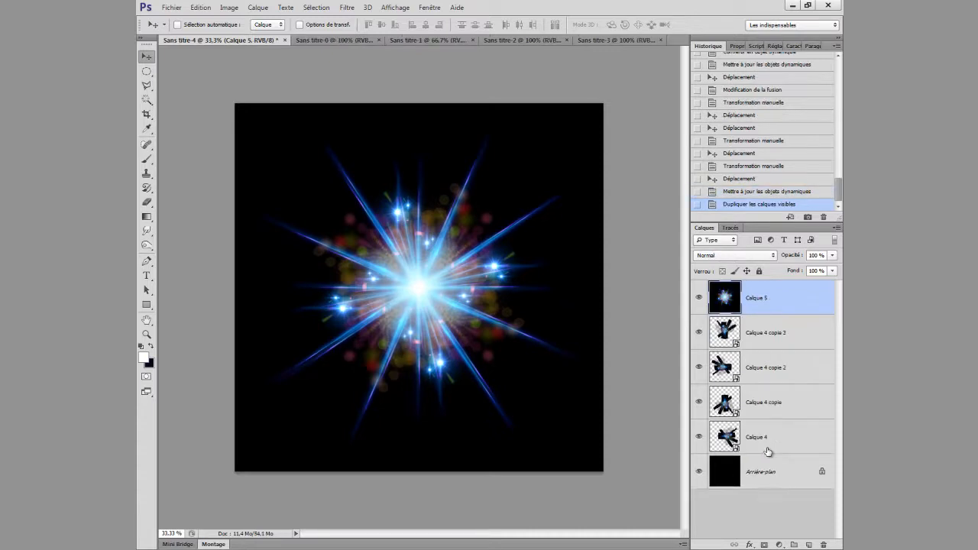
{"action": "left_click", "coordinate": [746, 260]}
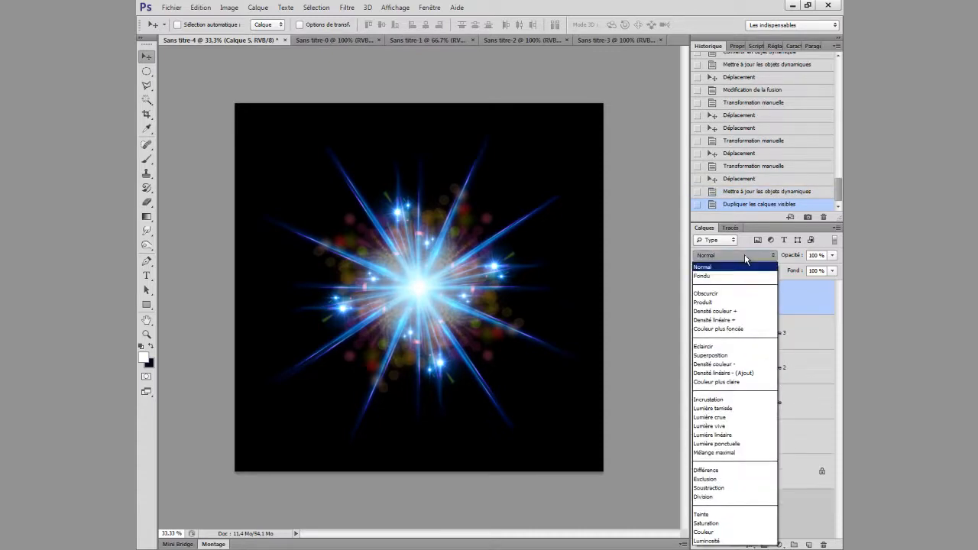
{"action": "left_click", "coordinate": [746, 356]}
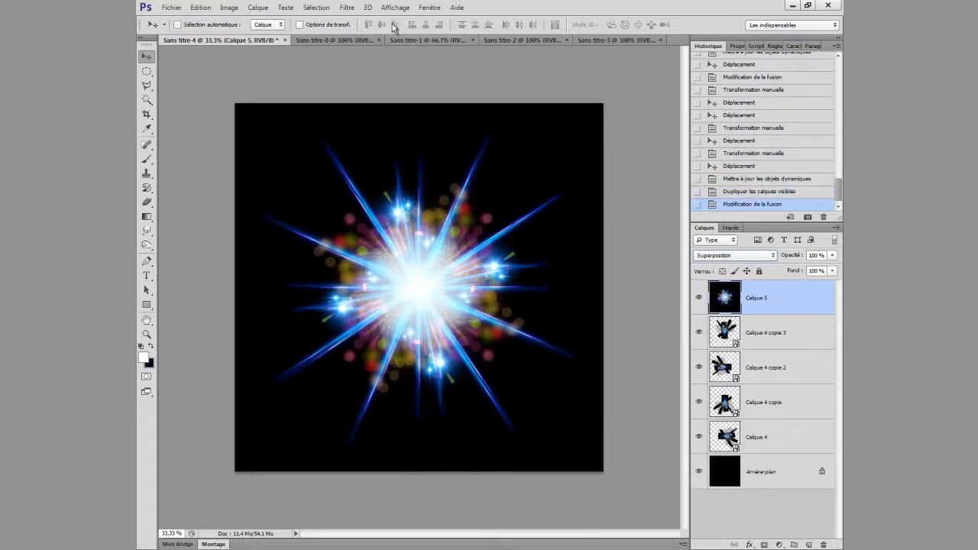
Step: Apply the Coordonnées polaires filter to Calque 5 with the Polaire en rectangulaire option
{"action": "left_click", "coordinate": [349, 8]}
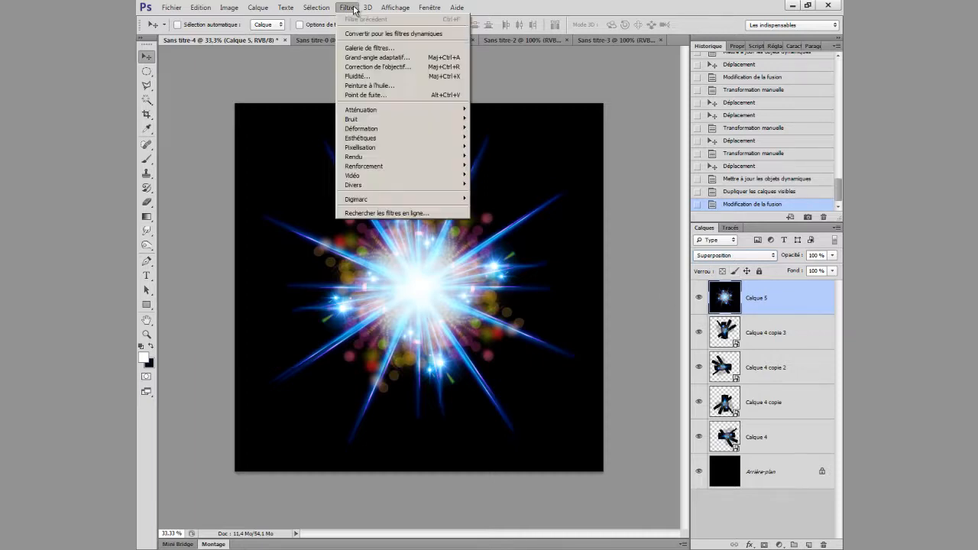
{"action": "mouse_move", "coordinate": [394, 130]}
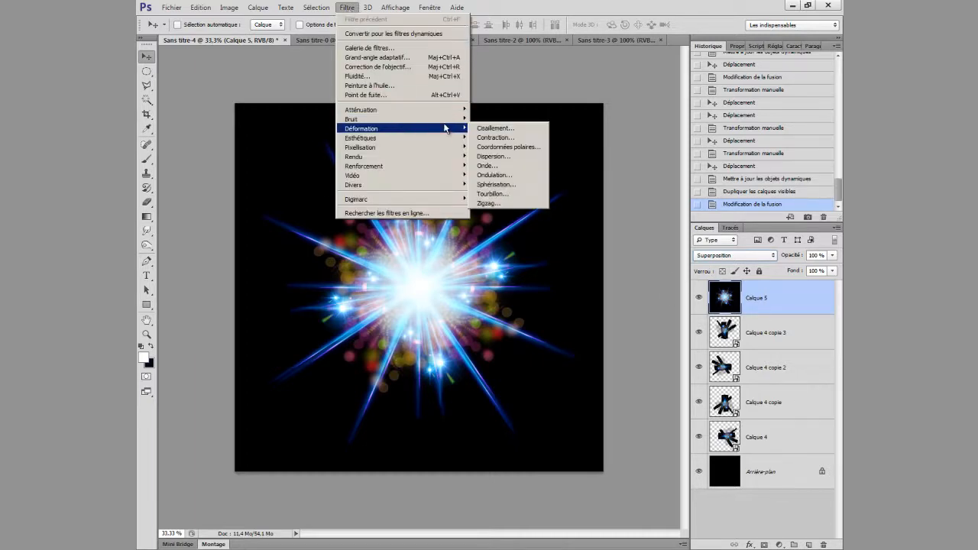
{"action": "left_click", "coordinate": [500, 147]}
{"action": "left_click", "coordinate": [506, 284]}
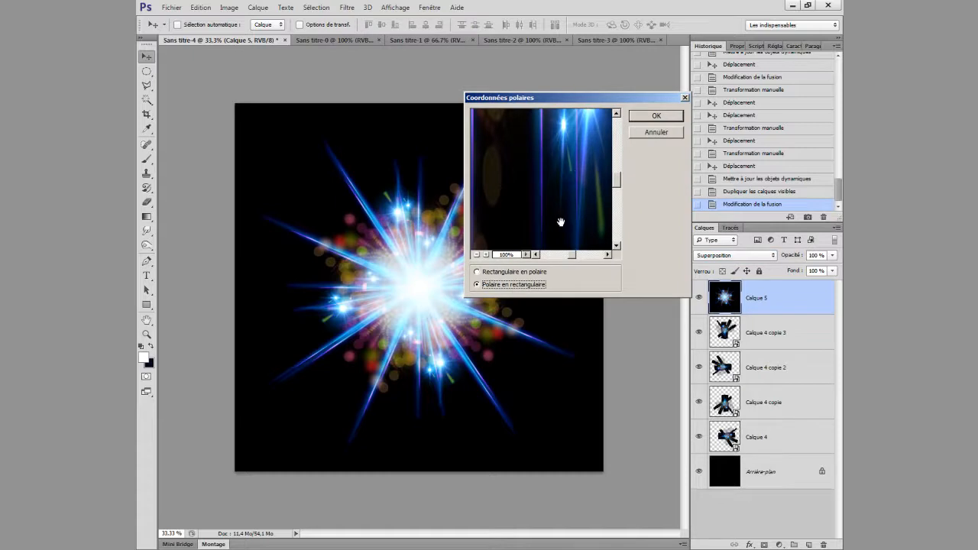
{"action": "left_click", "coordinate": [669, 119]}
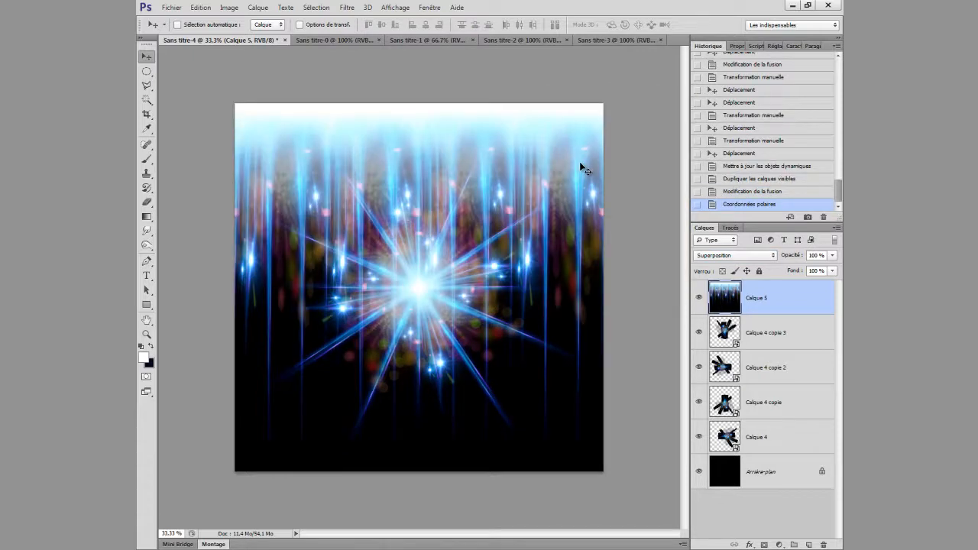
Step: Rotate Calque 5 by 180° so the light streaks rise from the lower edge of the canvas
{"action": "key", "text": "ctrl+t"}
{"action": "left_click_drag", "start_coordinate": [615, 94], "coordinate": [312, 428]}
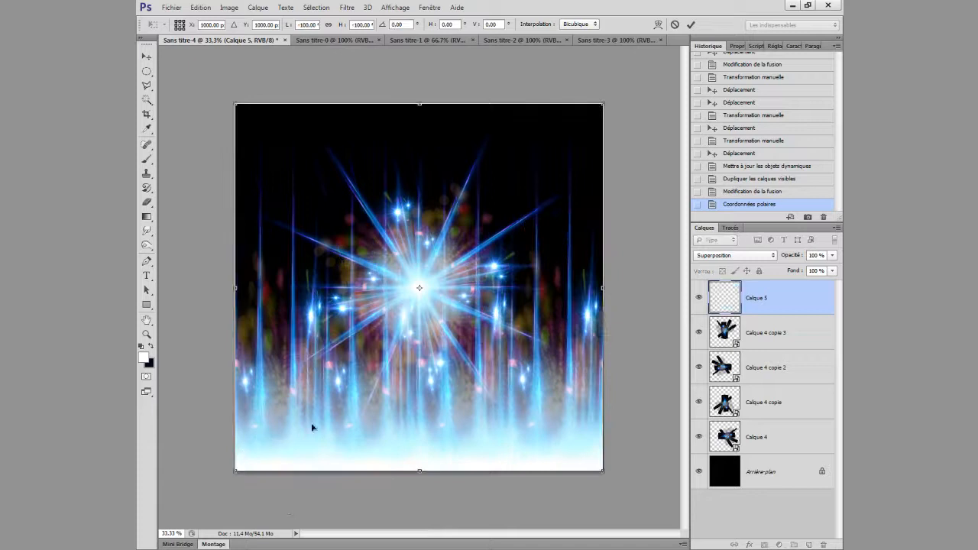
{"action": "key", "text": "Return"}
Step: Apply the Coordonnées polaires filter to Calque 5 with the Rectangulaire en polaire option
{"action": "left_click", "coordinate": [347, 9]}
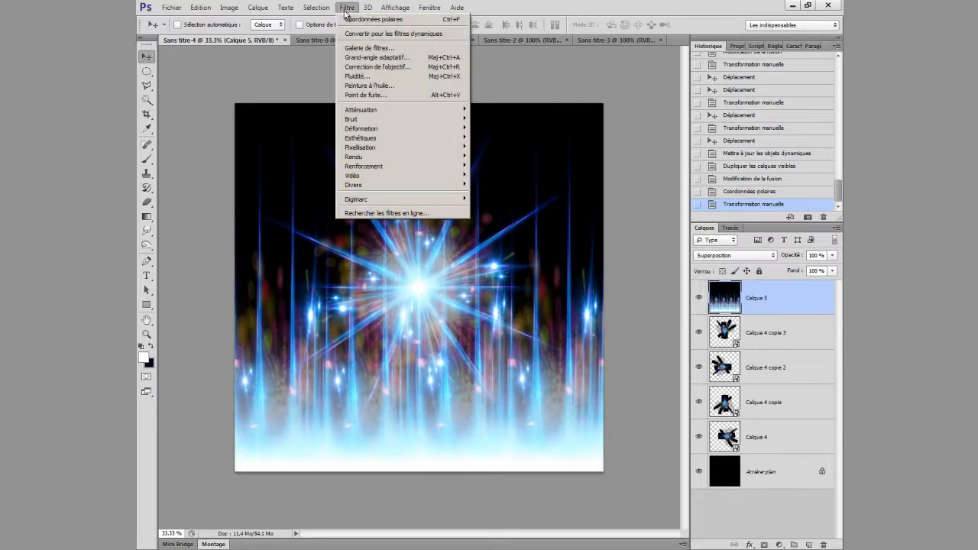
{"action": "mouse_move", "coordinate": [399, 130]}
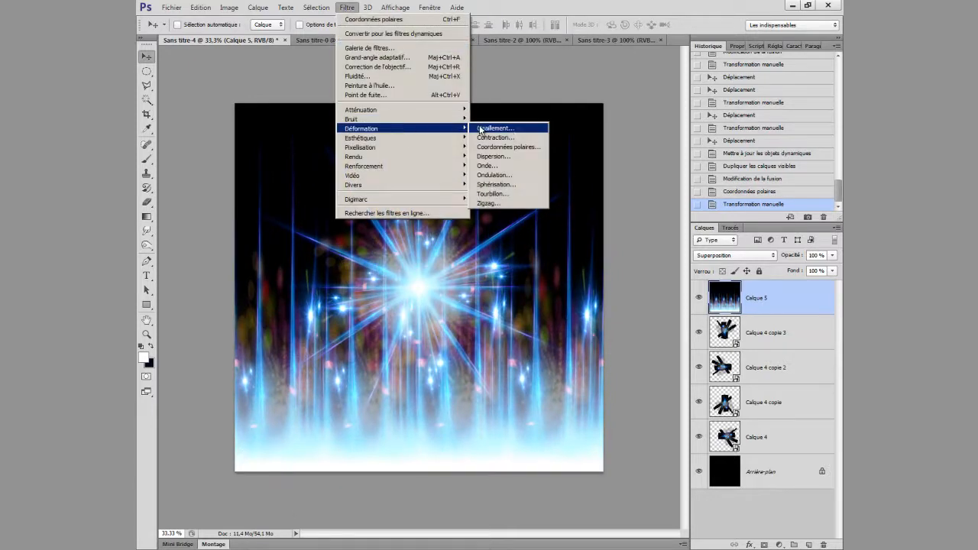
{"action": "left_click", "coordinate": [525, 148]}
{"action": "left_click", "coordinate": [510, 272]}
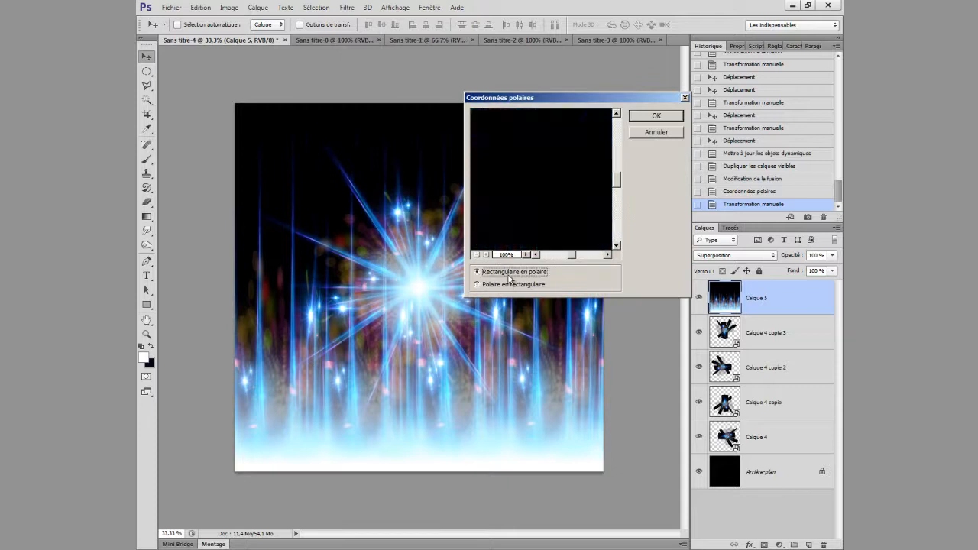
{"action": "left_click", "coordinate": [659, 117]}
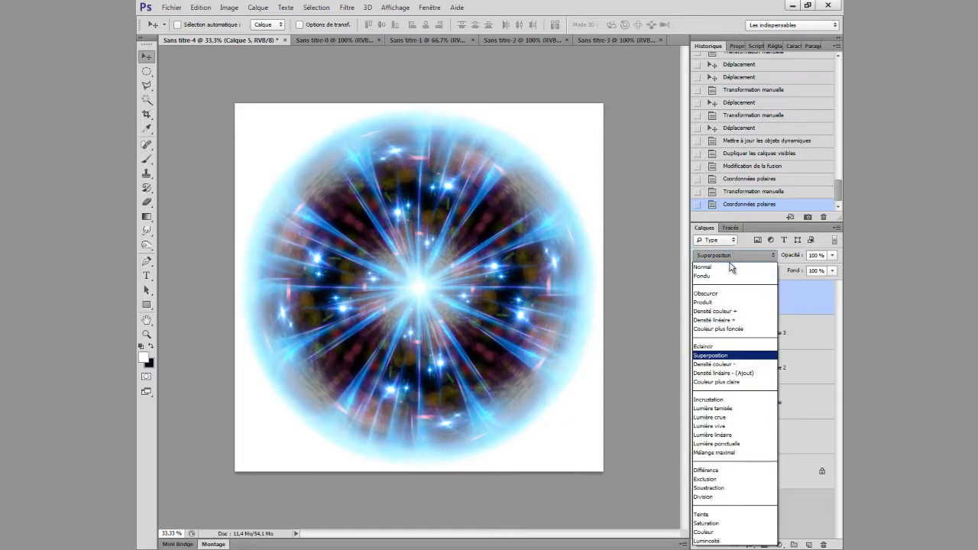
Step: Try successive blending modes on Calque 5, from Fondu through Soustraction, to compare how the halo blends with the light burst
{"action": "left_click", "coordinate": [732, 276]}
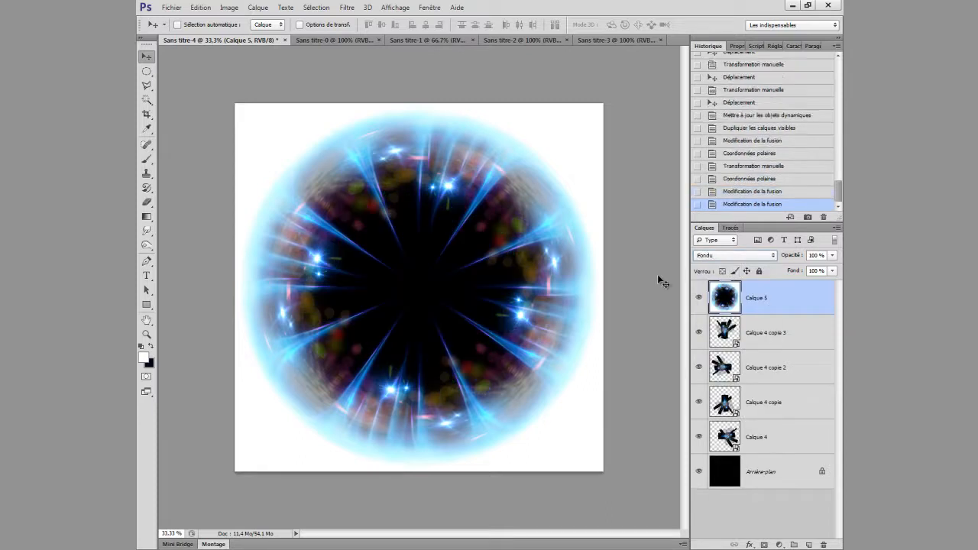
{"action": "key", "text": "shift+plus"}
{"action": "key", "text": "shift+plus"}
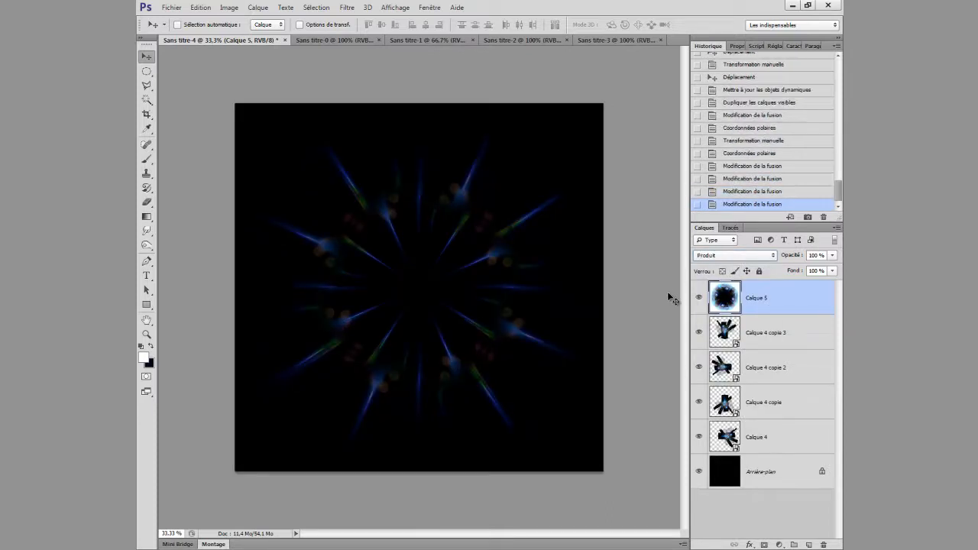
{"action": "key", "text": "shift+plus"}
{"action": "key", "text": "shift+plus"}
{"action": "key", "text": "shift+plus"}
{"action": "key", "text": "shift+plus"}
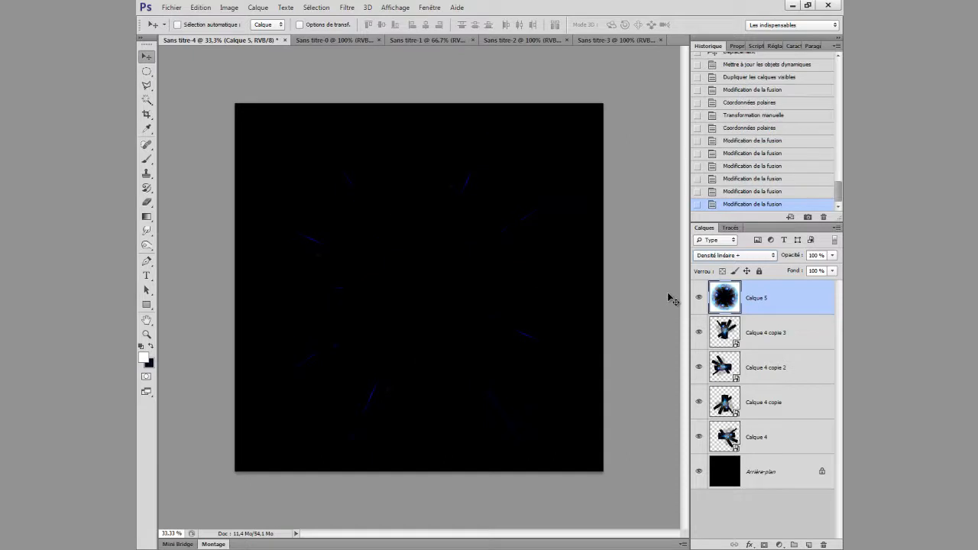
{"action": "key", "text": "shift+plus"}
{"action": "key", "text": "shift+plus"}
{"action": "key", "text": "shift+plus"}
{"action": "key", "text": "shift+plus"}
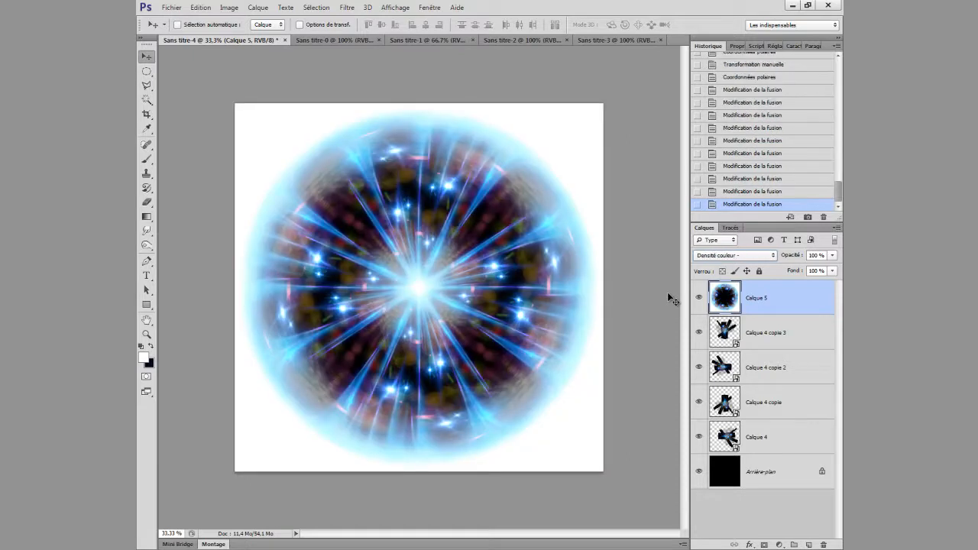
{"action": "key", "text": "shift+plus"}
{"action": "key", "text": "shift+plus"}
{"action": "key", "text": "shift+plus"}
{"action": "key", "text": "shift+plus"}
{"action": "key", "text": "shift+plus"}
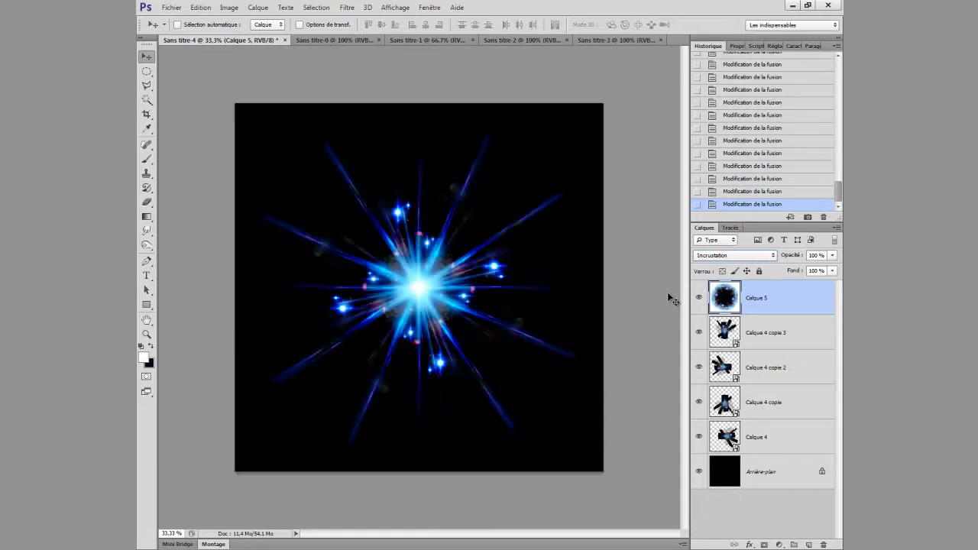
{"action": "key", "text": "shift+plus"}
{"action": "key", "text": "shift+plus"}
{"action": "key", "text": "shift+plus"}
{"action": "key", "text": "shift+plus"}
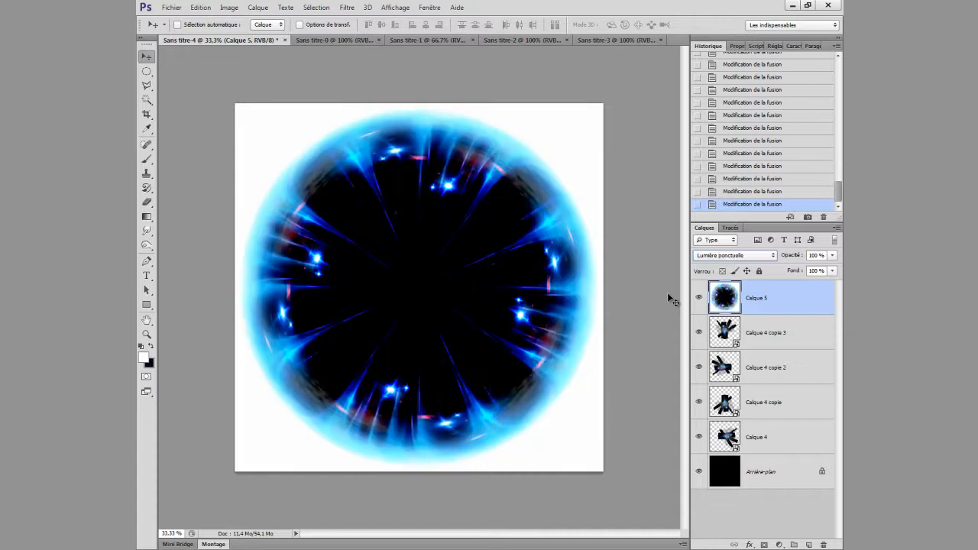
{"action": "key", "text": "shift+plus"}
{"action": "key", "text": "shift+plus"}
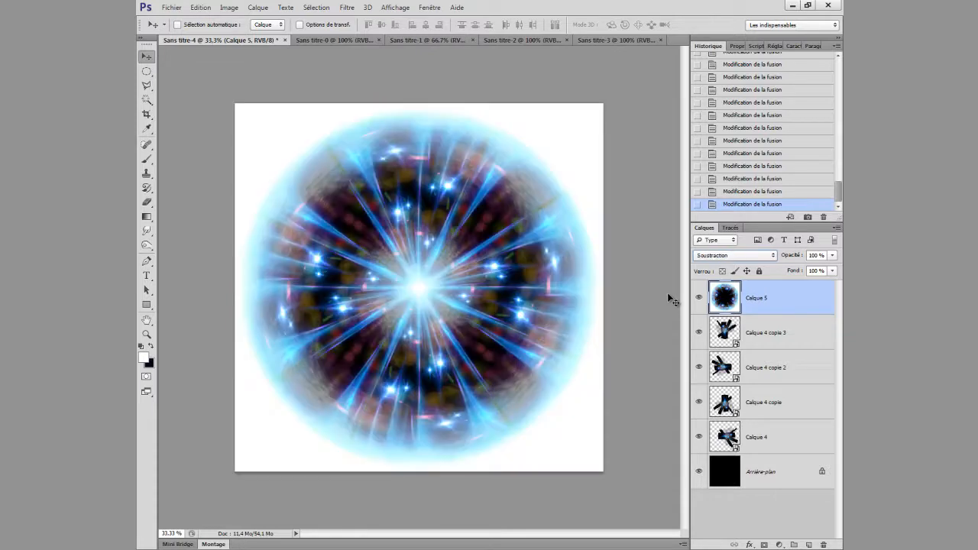
{"action": "key", "text": "shift+minus"}
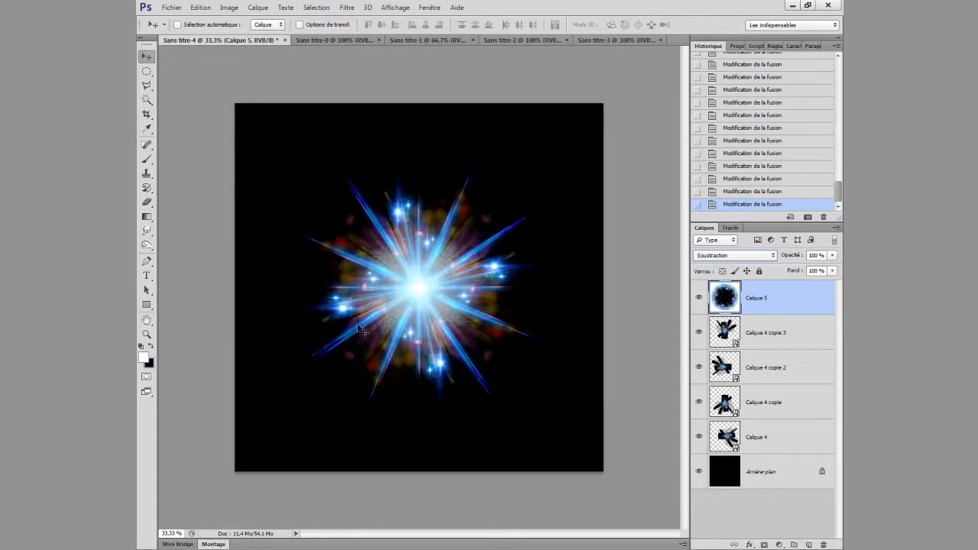
Step: Switch Calque 5 to Normal for comparison and return its blending mode to Superposition
{"action": "left_click", "coordinate": [732, 255]}
{"action": "left_click", "coordinate": [722, 263]}
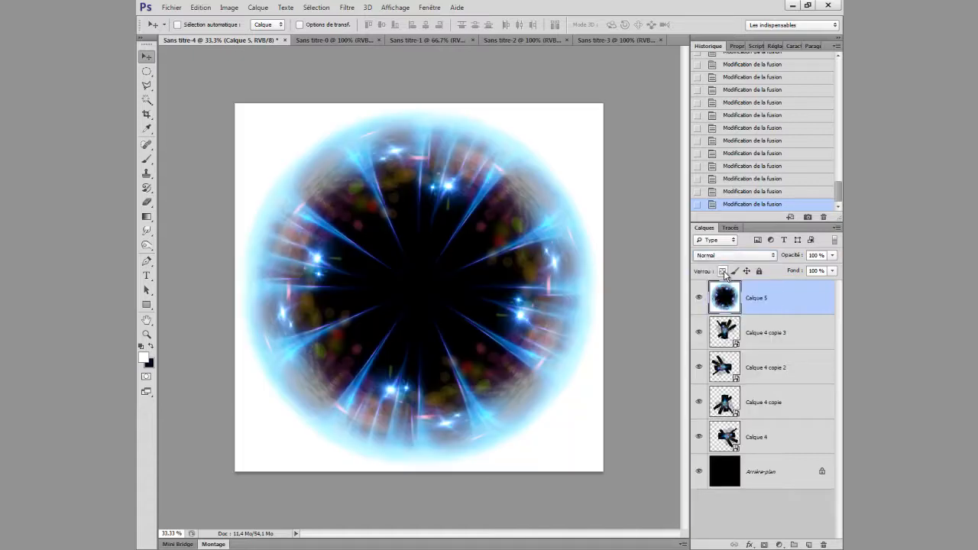
{"action": "left_click", "coordinate": [732, 256]}
{"action": "left_click", "coordinate": [735, 347]}
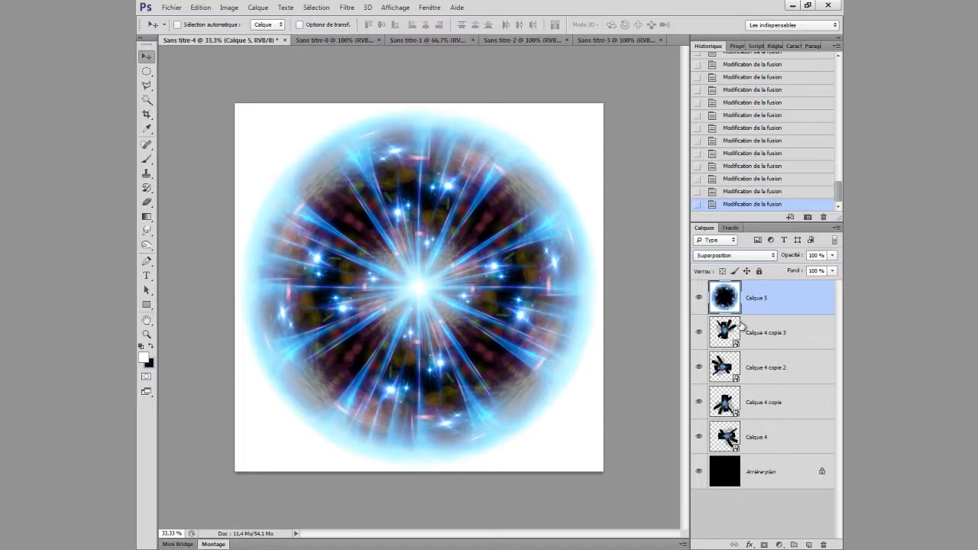
Step: Stamp all visible layers into a new top layer above Calque 5 and blend it in Superposition mode
{"action": "key", "text": "ctrl+alt+shift+e"}
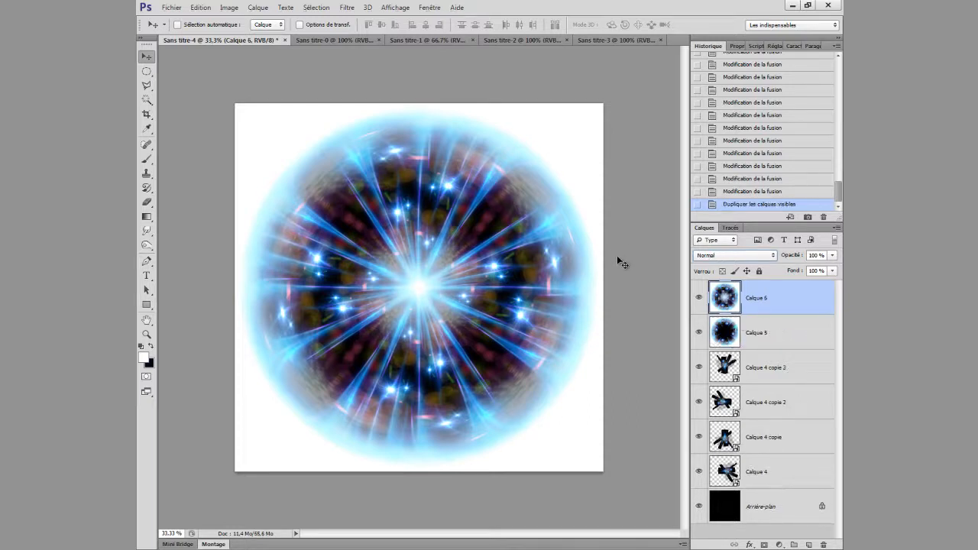
{"action": "left_click", "coordinate": [728, 255]}
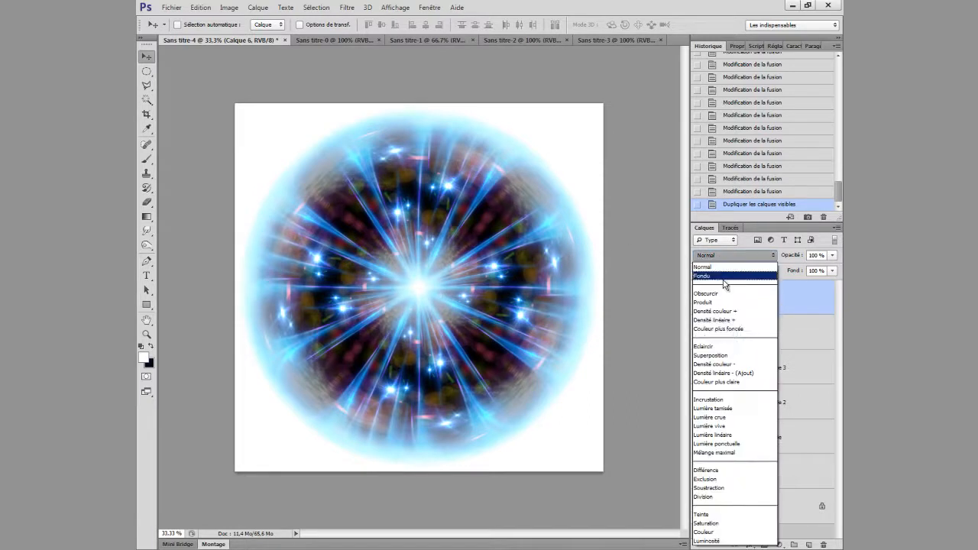
{"action": "left_click", "coordinate": [732, 361]}
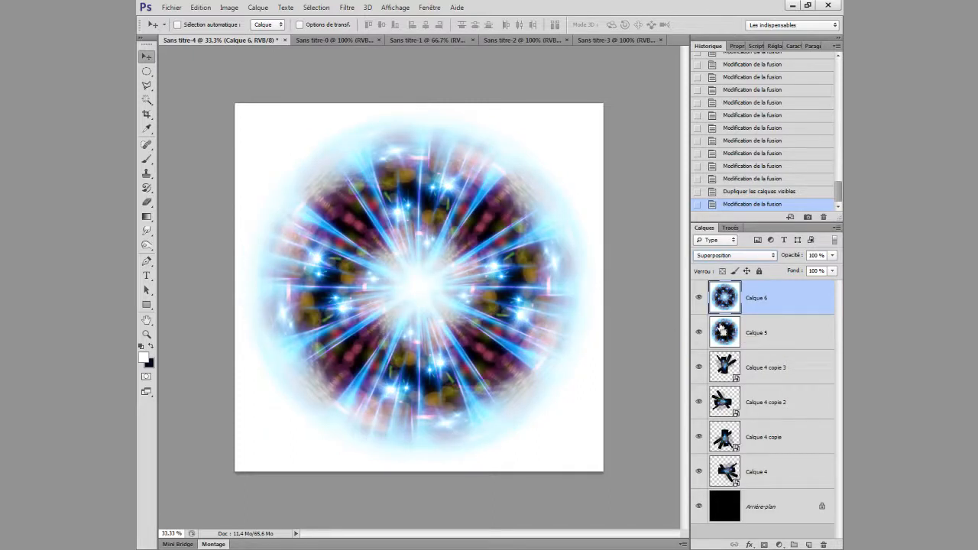
Step: Stamp all visible layers into a new layer above Calque 6, invert its colors with Négatif, and invert them back
{"action": "key", "text": "ctrl+alt+shift+e"}
{"action": "key", "text": "ctrl+i"}
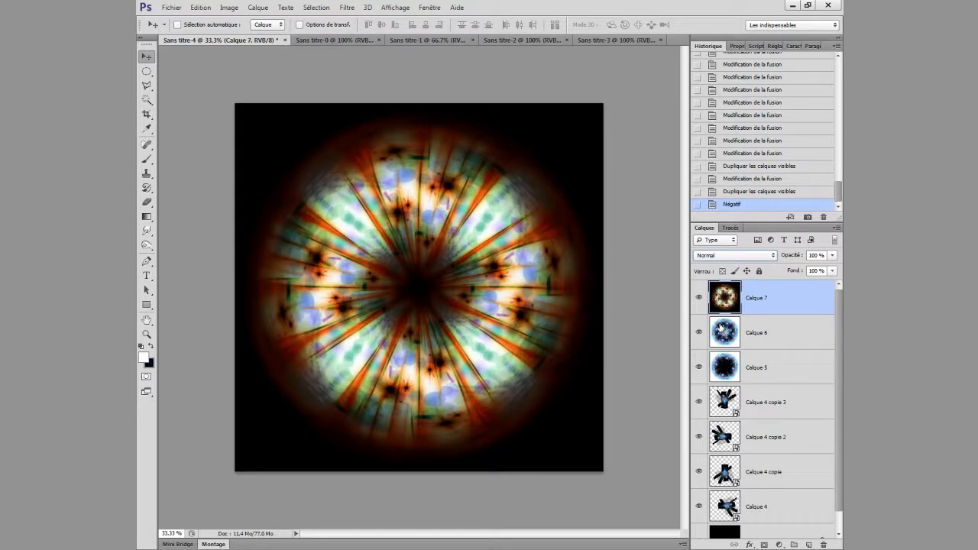
{"action": "key", "text": "ctrl+i"}
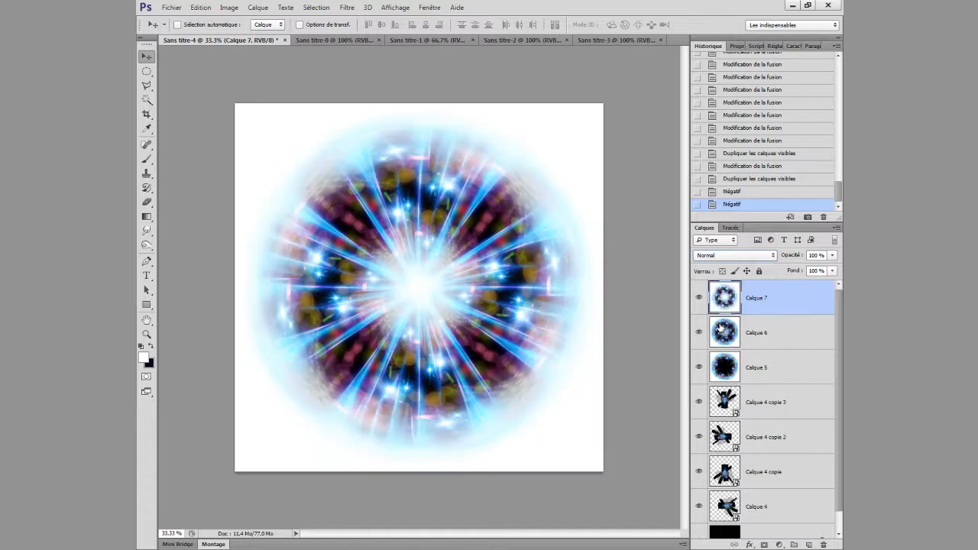